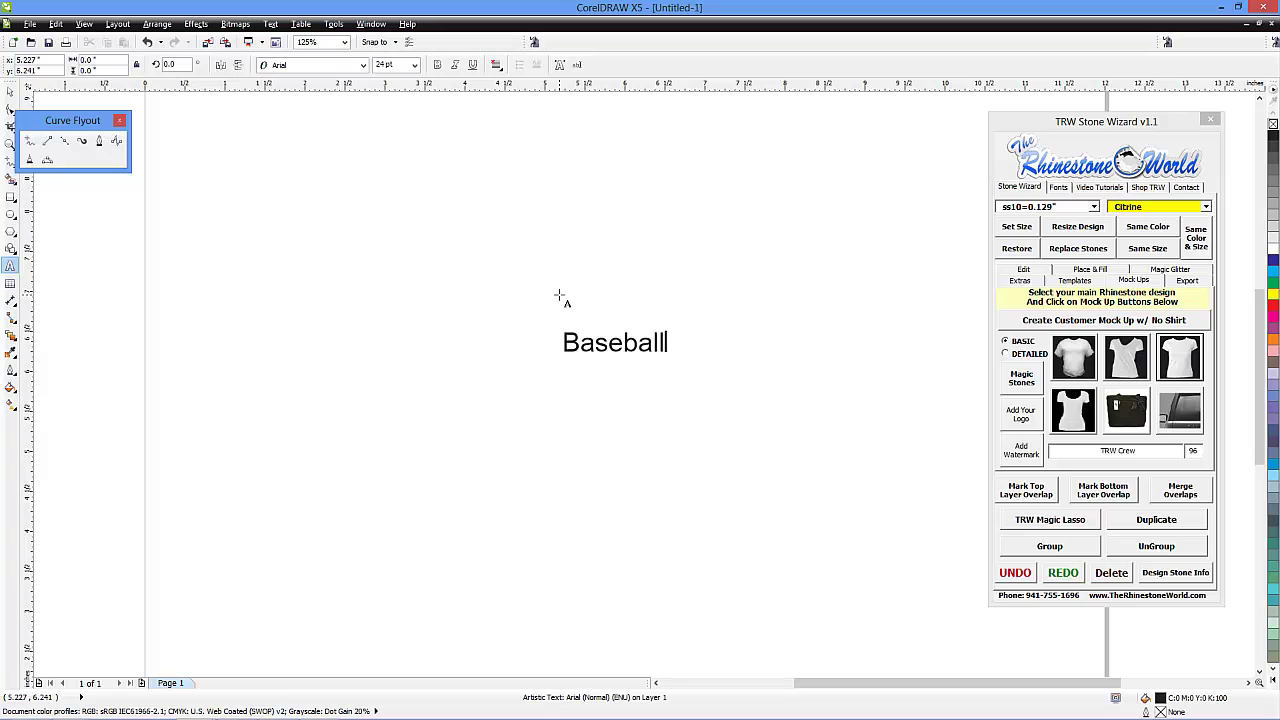
# - Enlarge the "Baseball" text to about 3.87 in wide and apply the favorite font TRW 78 RF
pyautogui.click(11, 91)
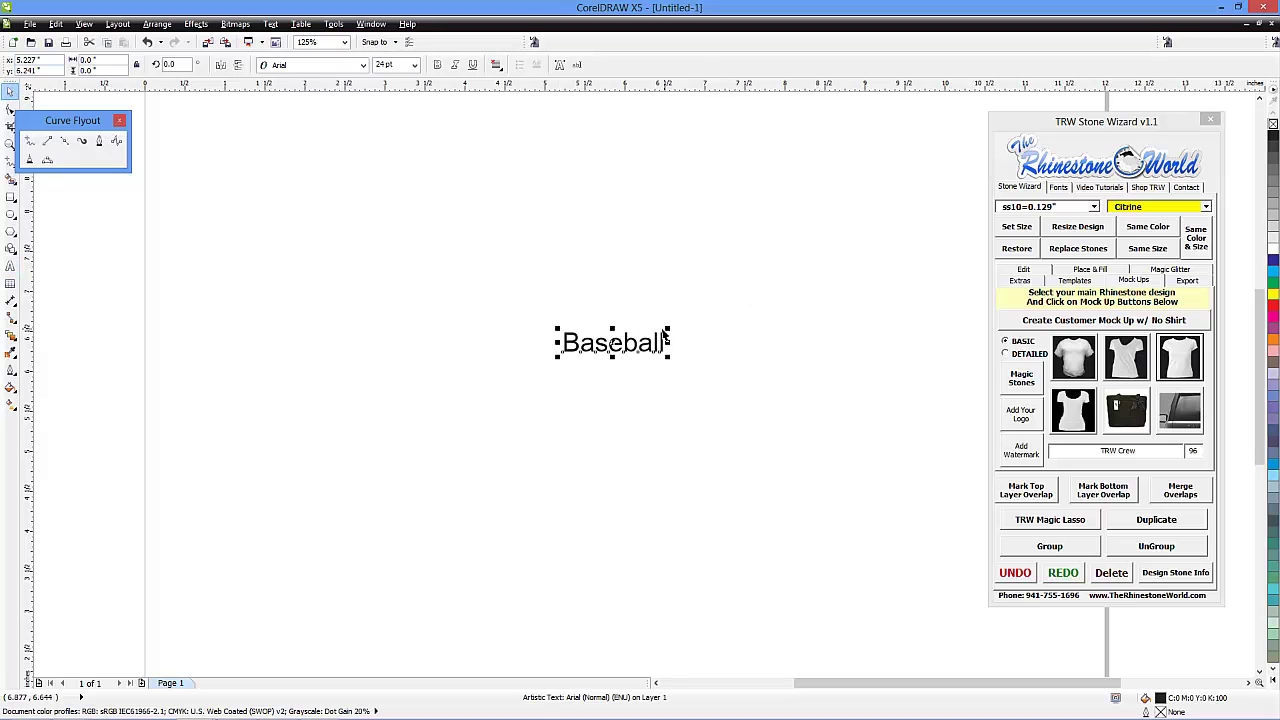
pyautogui.moveTo(669, 330); pyautogui.dragTo(880, 192)
pyautogui.click(1060, 188)
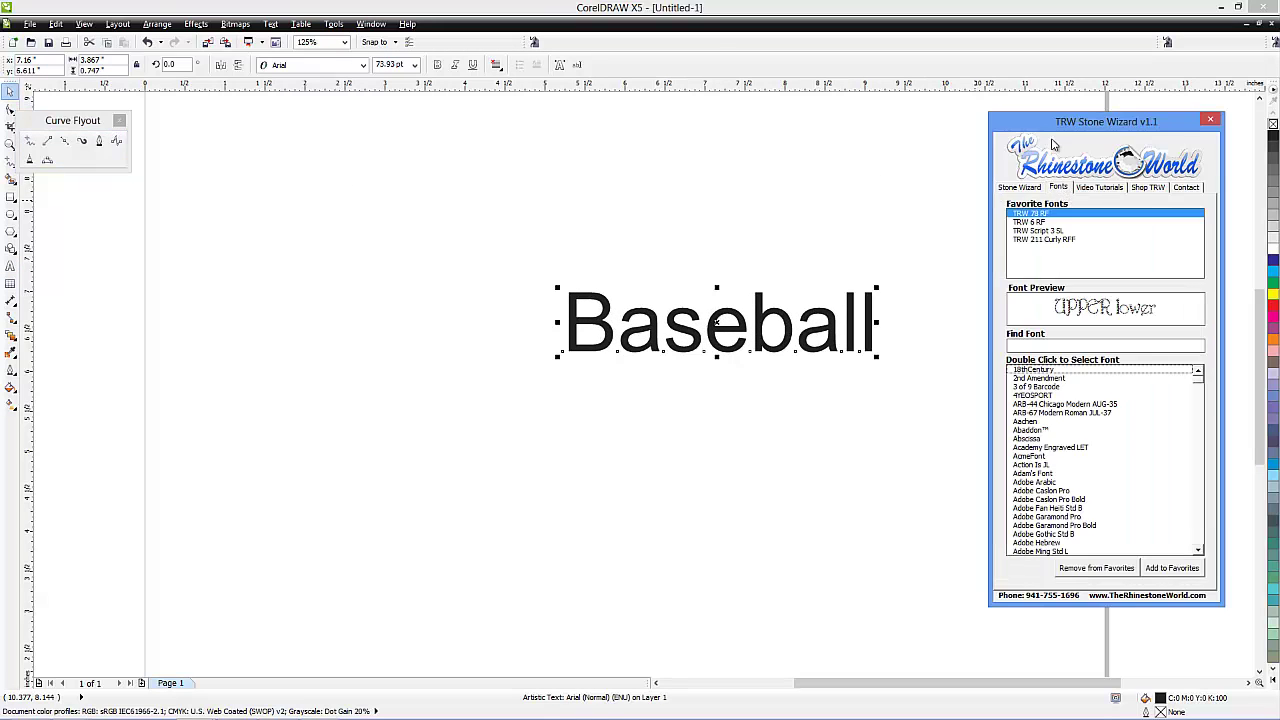
pyautogui.click(1033, 223)
pyautogui.click(1031, 214)
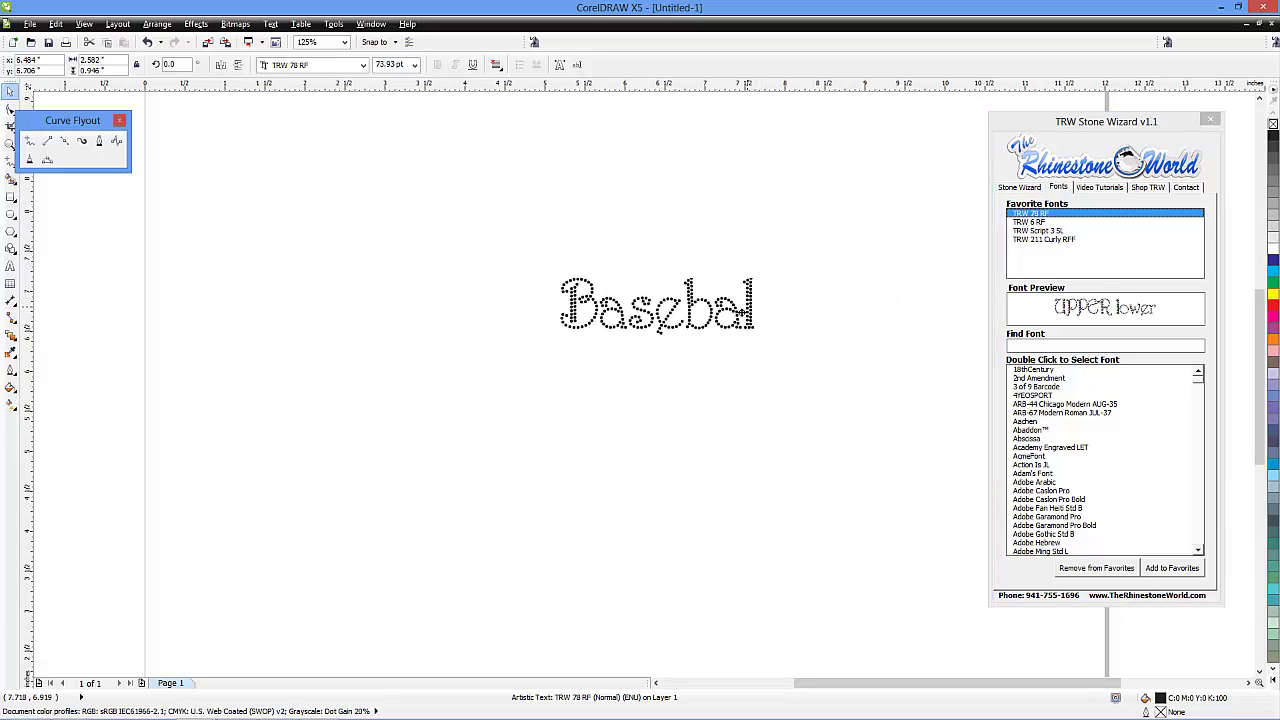
# - Replace the word "Baseball" with the sample word "Soccer" in the rhinestone font
pyautogui.doubleClick(741, 318)
pyautogui.moveTo(741, 318); pyautogui.dragTo(533, 303)
pyautogui.write('Soccer')
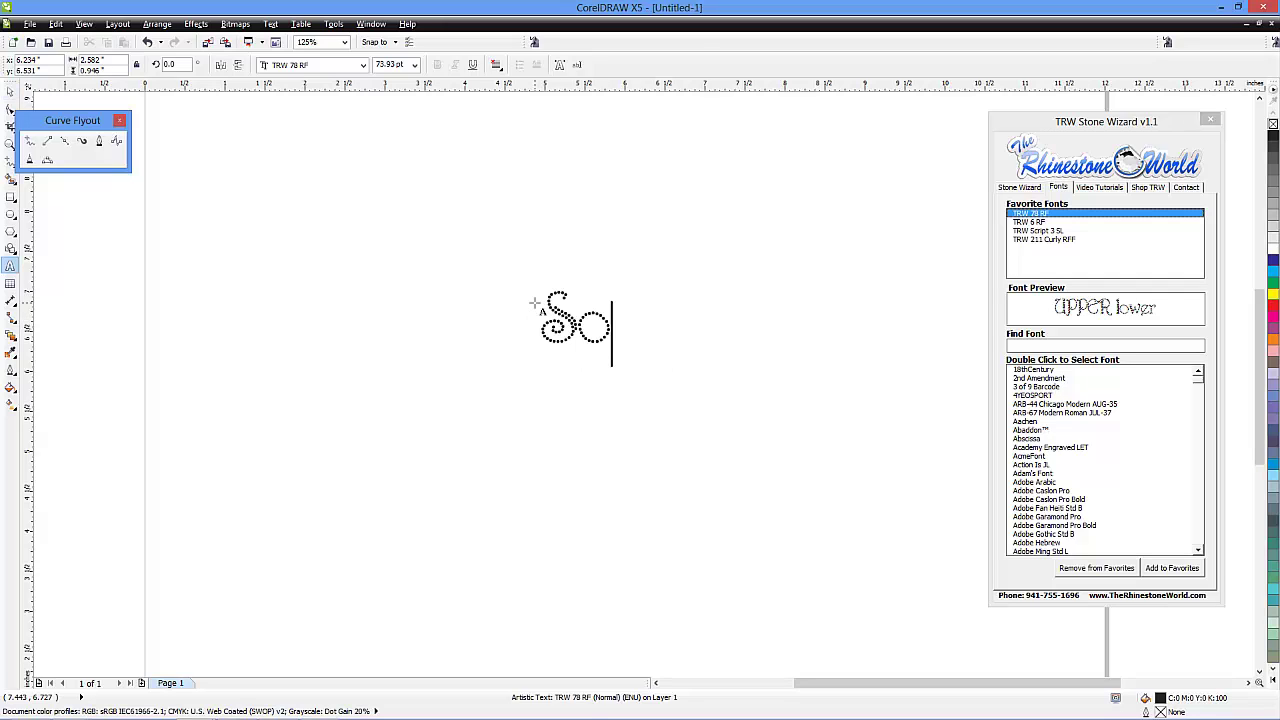
# - Replace "Soccer" with the sample word "Tennis" in the same text object
pyautogui.press('BackSpace')
pyautogui.press('BackSpace')
pyautogui.press('BackSpace')
pyautogui.press('BackSpace')
pyautogui.press('BackSpace')
pyautogui.press('BackSpace')
pyautogui.write('Tennis')
# - Clear "Tennis" and enter the sample word "Volleyball" in its place
pyautogui.press('BackSpace')
pyautogui.press('BackSpace')
pyautogui.press('BackSpace')
pyautogui.press('BackSpace')
pyautogui.press('BackSpace')
pyautogui.press('BackSpace')
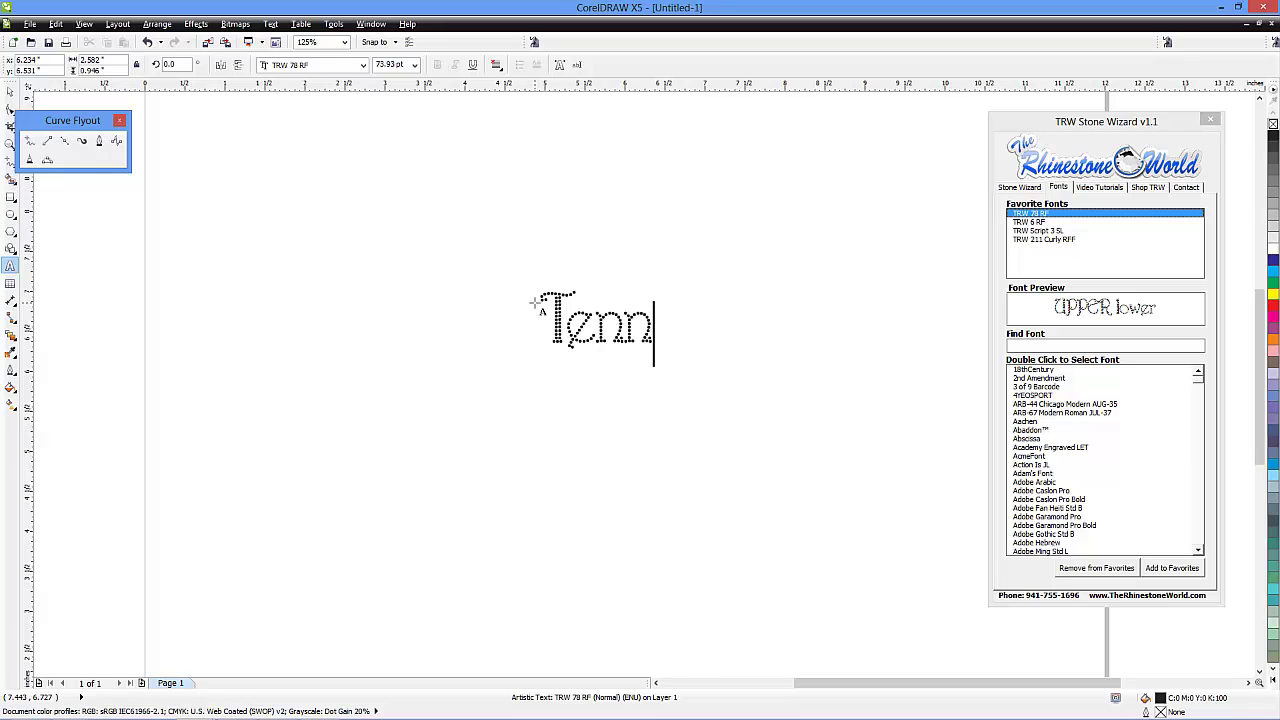
pyautogui.write('Volleyball')
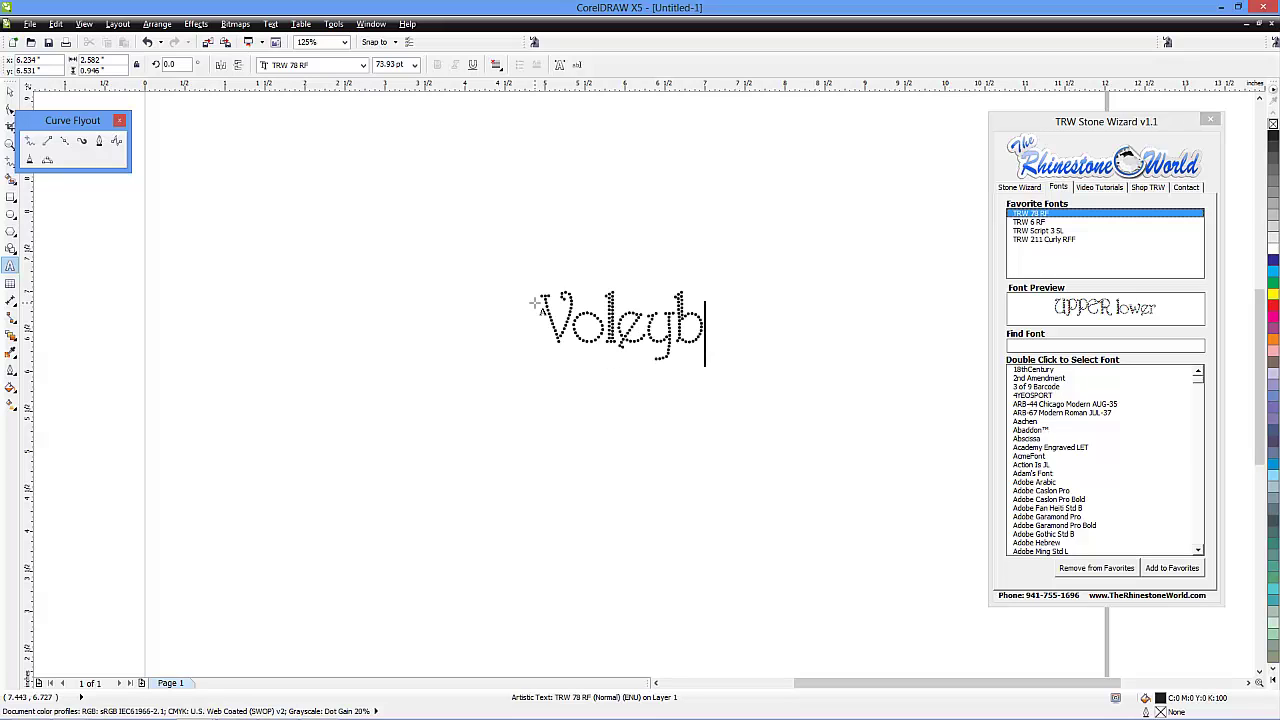
# - Clear the misspelled word and retype it correctly as "Volleyball"
pyautogui.press('BackSpace')
pyautogui.press('BackSpace')
pyautogui.press('BackSpace')
pyautogui.press('BackSpace')
pyautogui.press('BackSpace')
pyautogui.press('BackSpace')
pyautogui.press('BackSpace')
pyautogui.press('BackSpace')
pyautogui.press('BackSpace')
pyautogui.press('BackSpace')
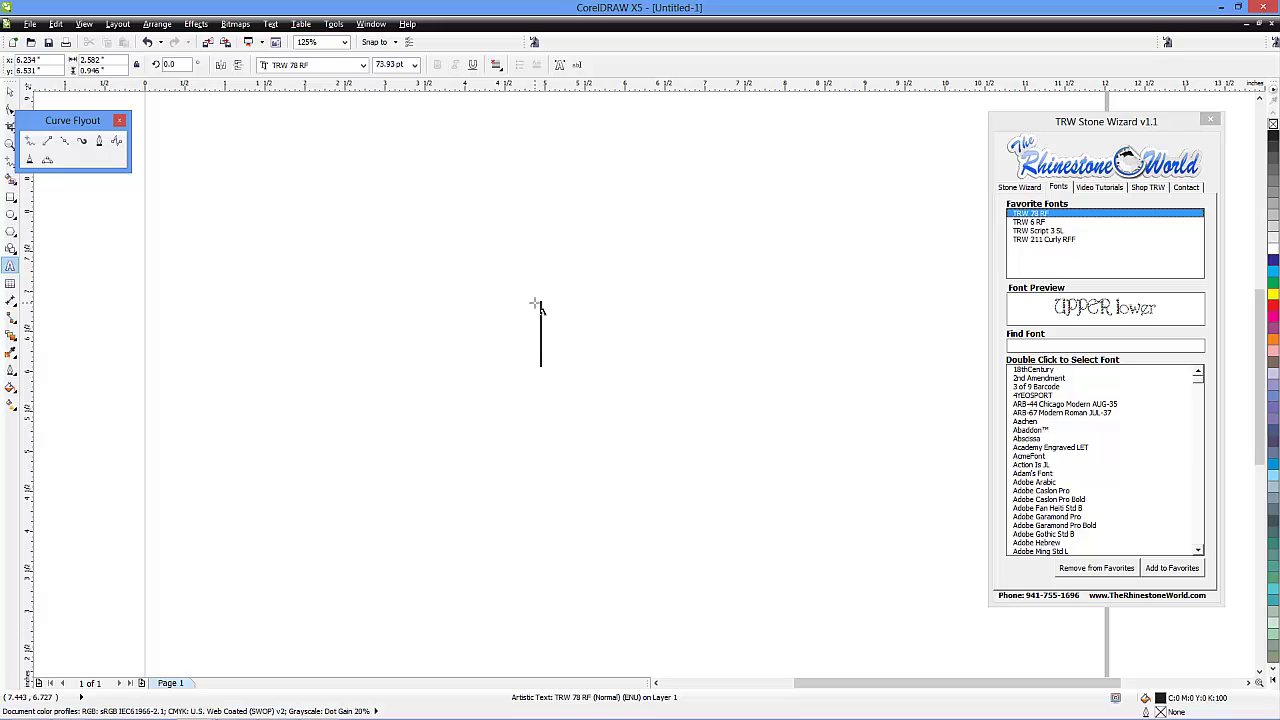
pyautogui.write('Volley')
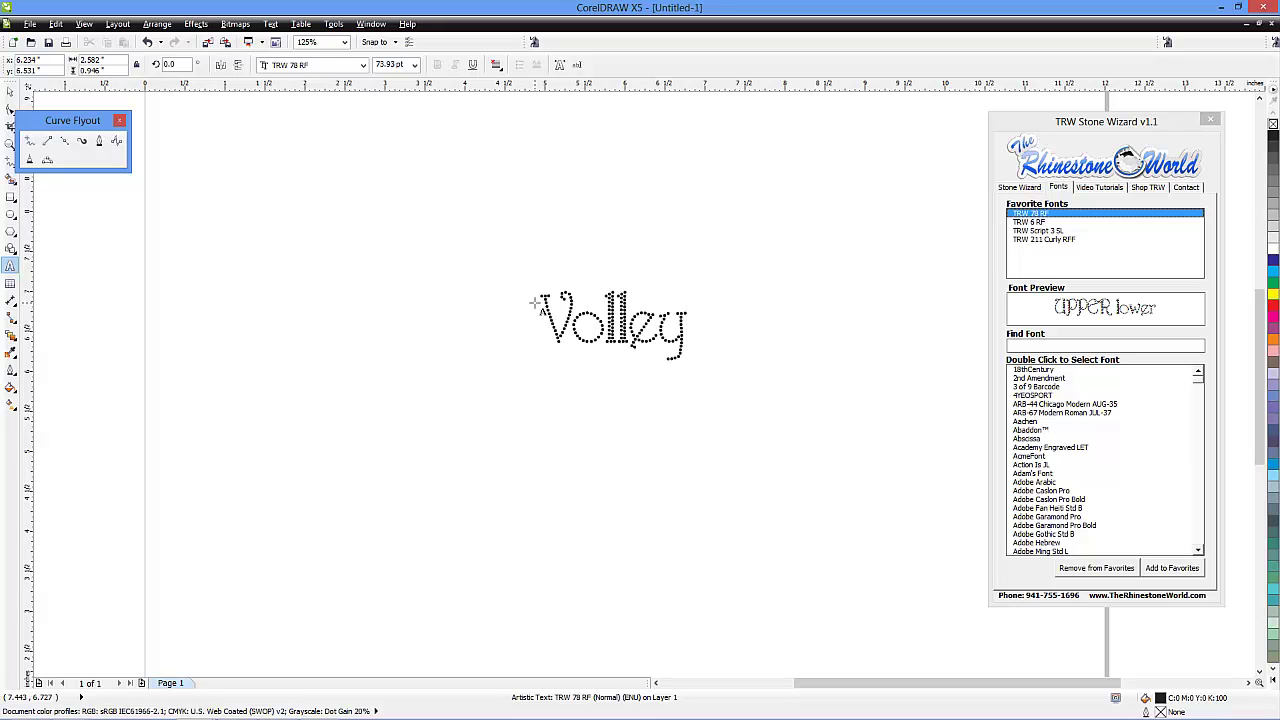
pyautogui.write('ball')
# - Replace the sample word in the text object with "Princess"
pyautogui.press('BackSpace')
pyautogui.press('BackSpace')
pyautogui.press('BackSpace')
pyautogui.press('BackSpace')
pyautogui.press('BackSpace')
pyautogui.press('BackSpace')
pyautogui.press('BackSpace')
pyautogui.press('BackSpace')
pyautogui.press('BackSpace')
pyautogui.press('BackSpace')
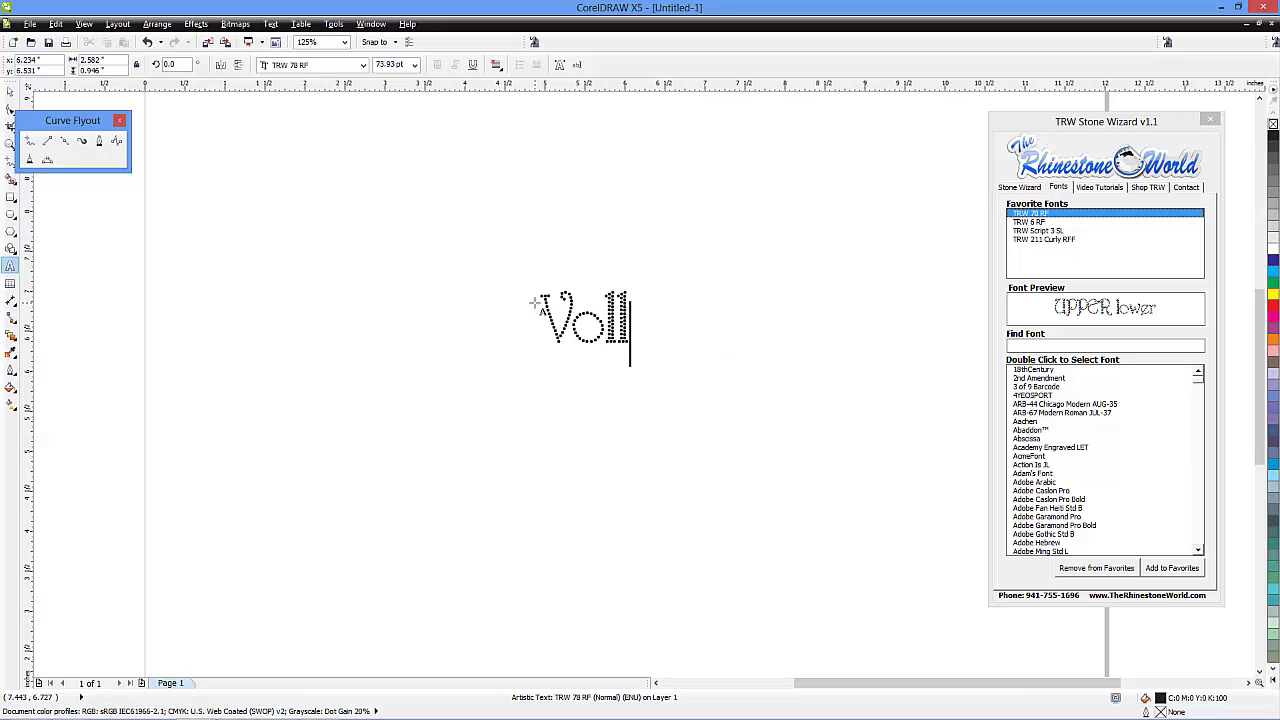
pyautogui.write('Princess')
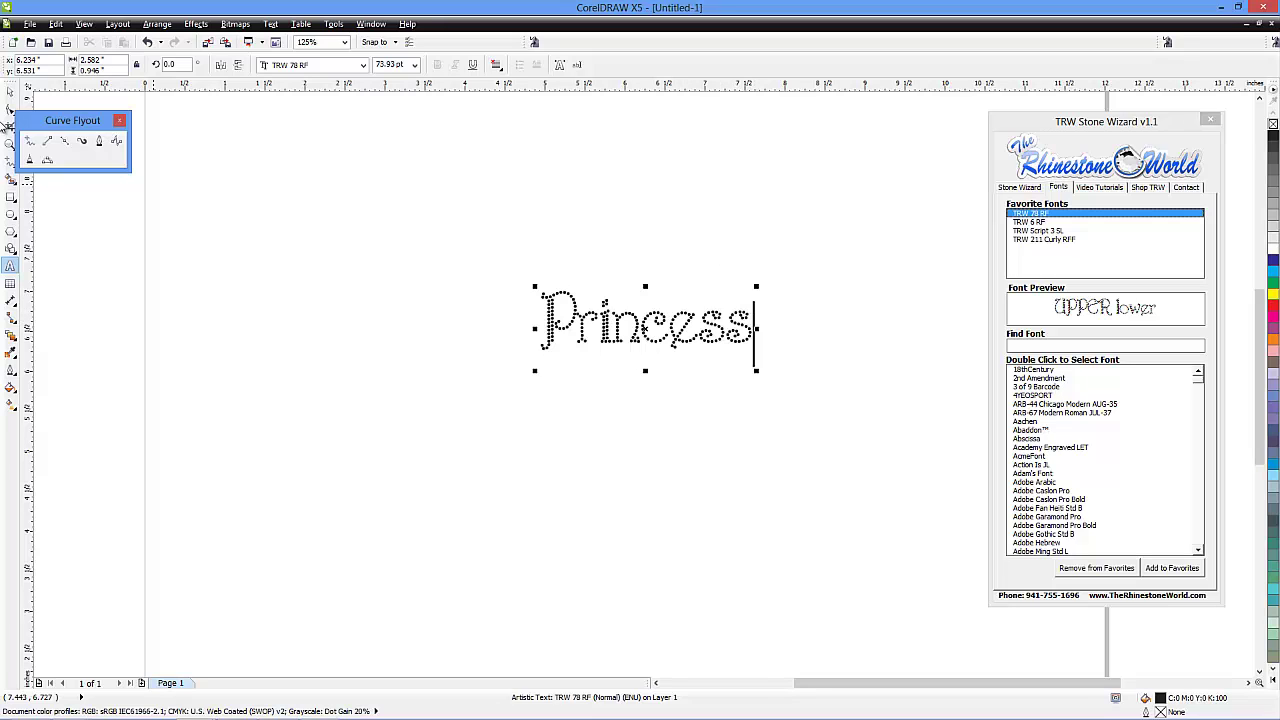
# - Resize the "Princess" rhinestone design for ss10 (0.129") stones and move it slightly closer to the page centre
pyautogui.hotkey('ctrl', 'space')
pyautogui.click(1036, 188)
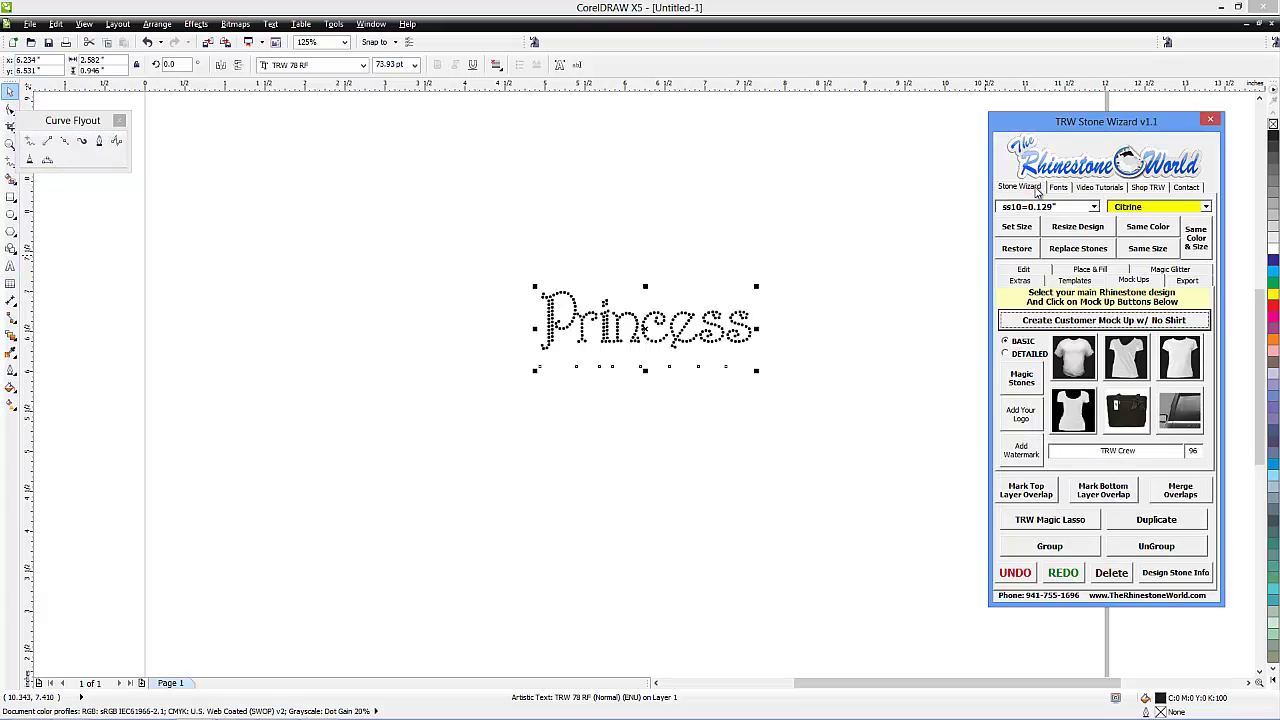
pyautogui.click(1077, 226)
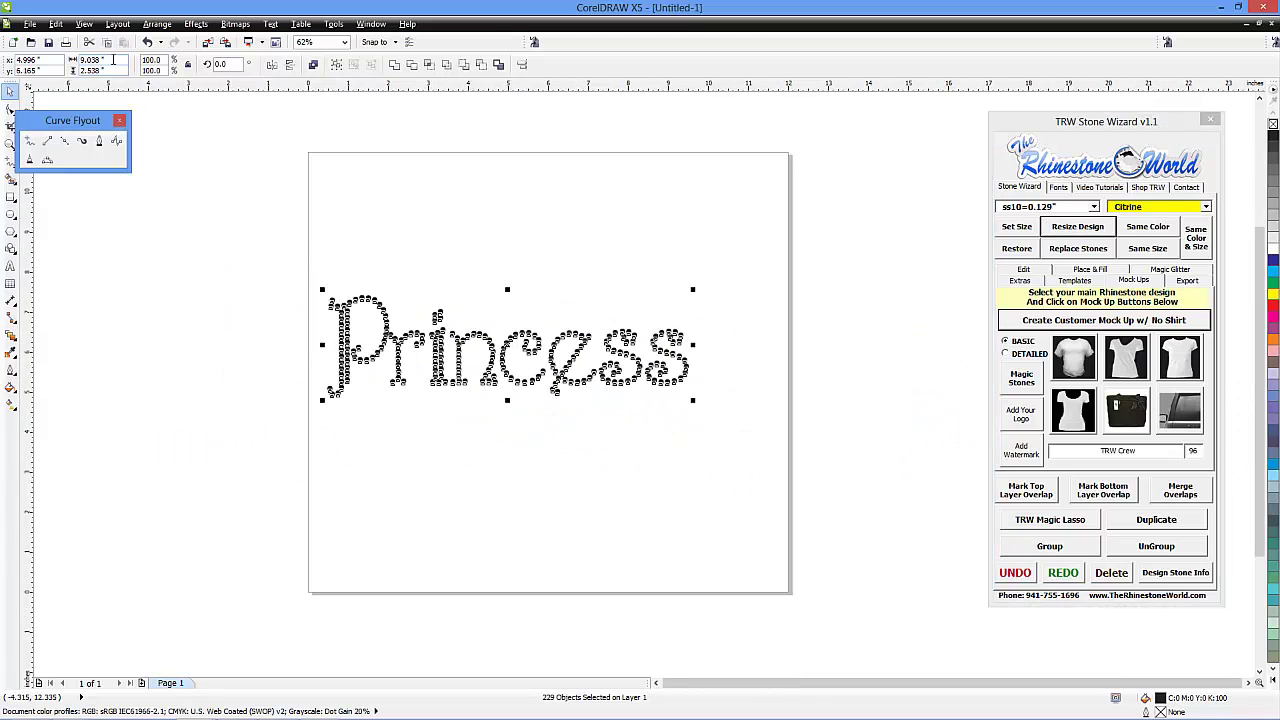
pyautogui.moveTo(631, 332); pyautogui.dragTo(652, 322)
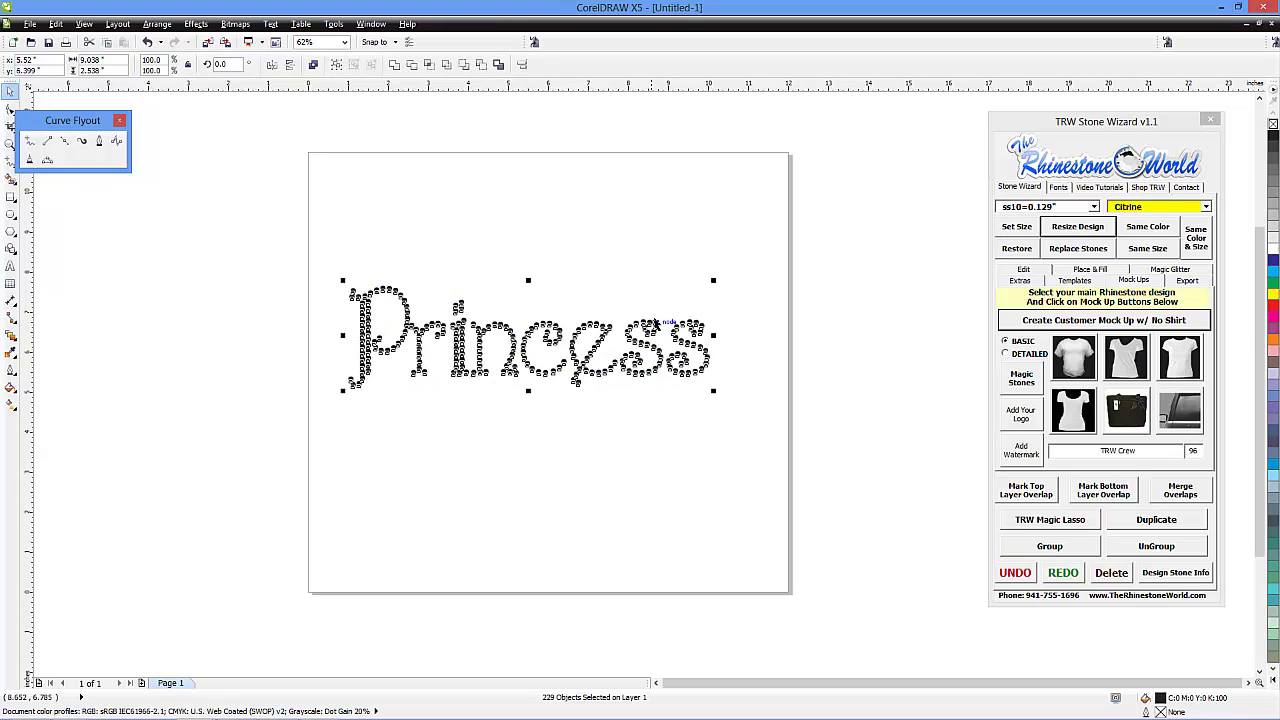
# - Set the stone color of the whole "Princess" design to Orange and deselect it
pyautogui.click(1206, 207)
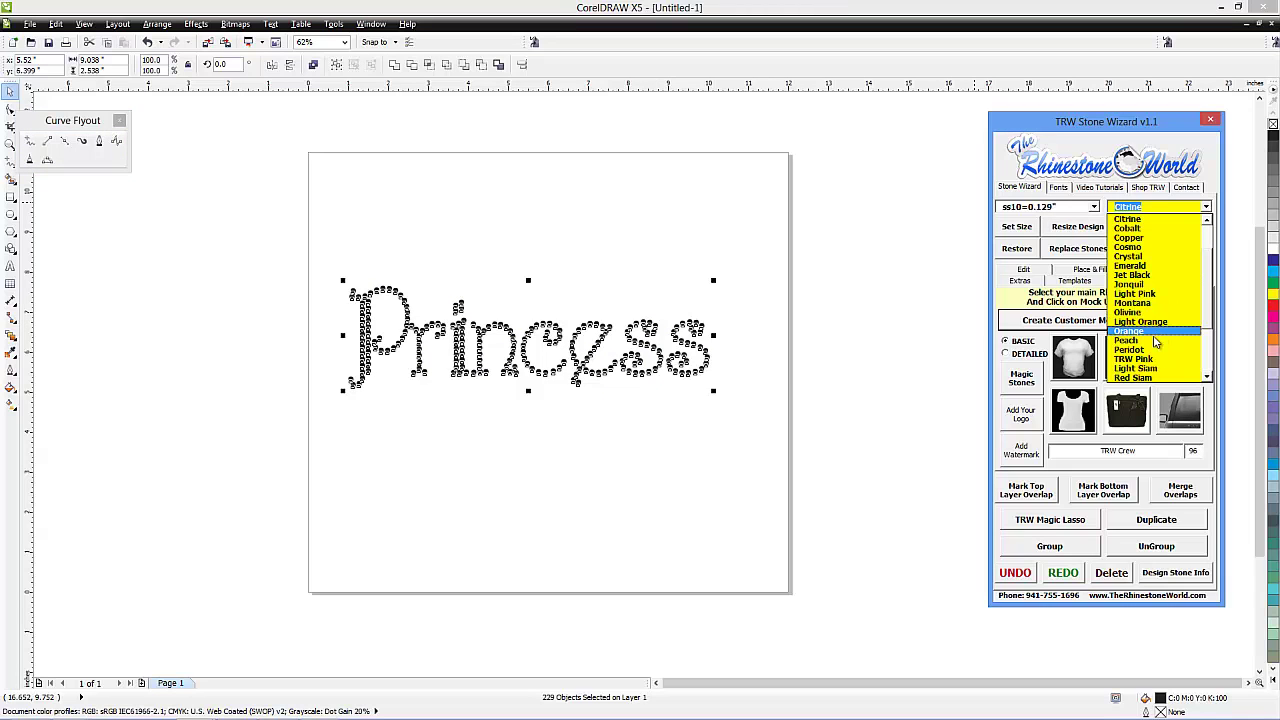
pyautogui.click(1153, 333)
pyautogui.click(787, 294)
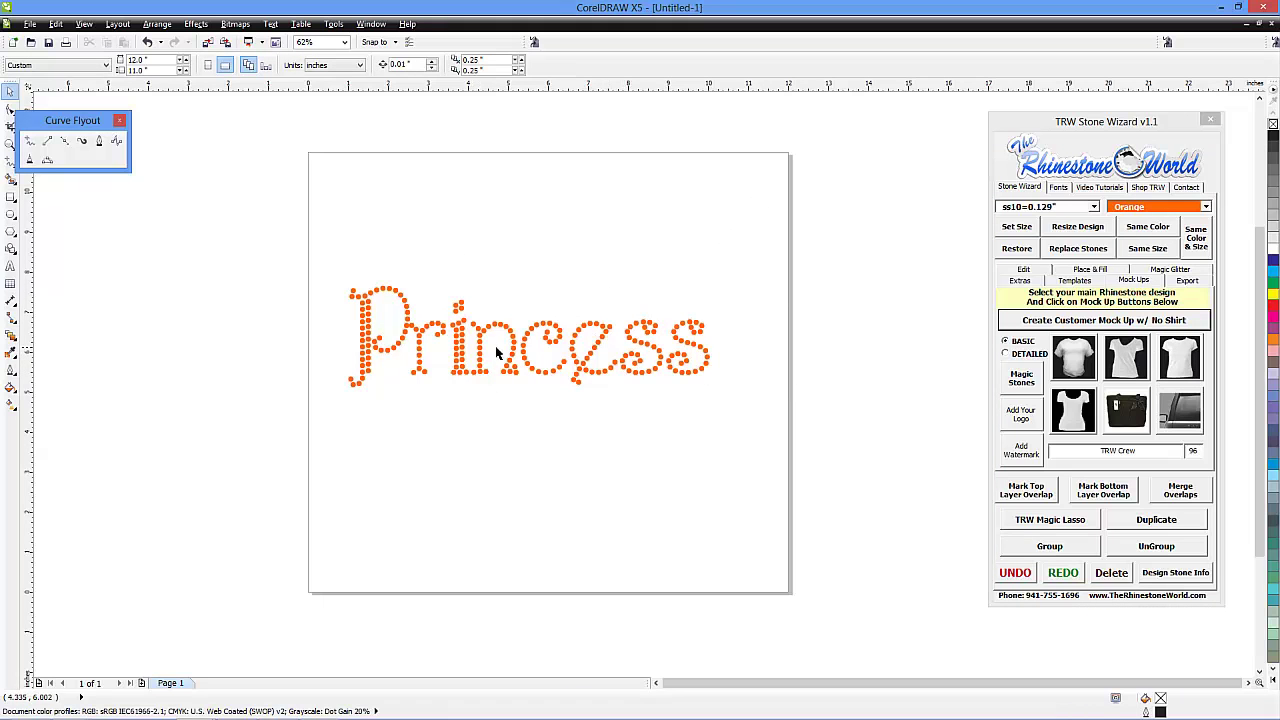
# - Replace all stones in the "Princess" design with true circles and inspect the stone shapes up close
pyautogui.scroll(8, 578, 355)
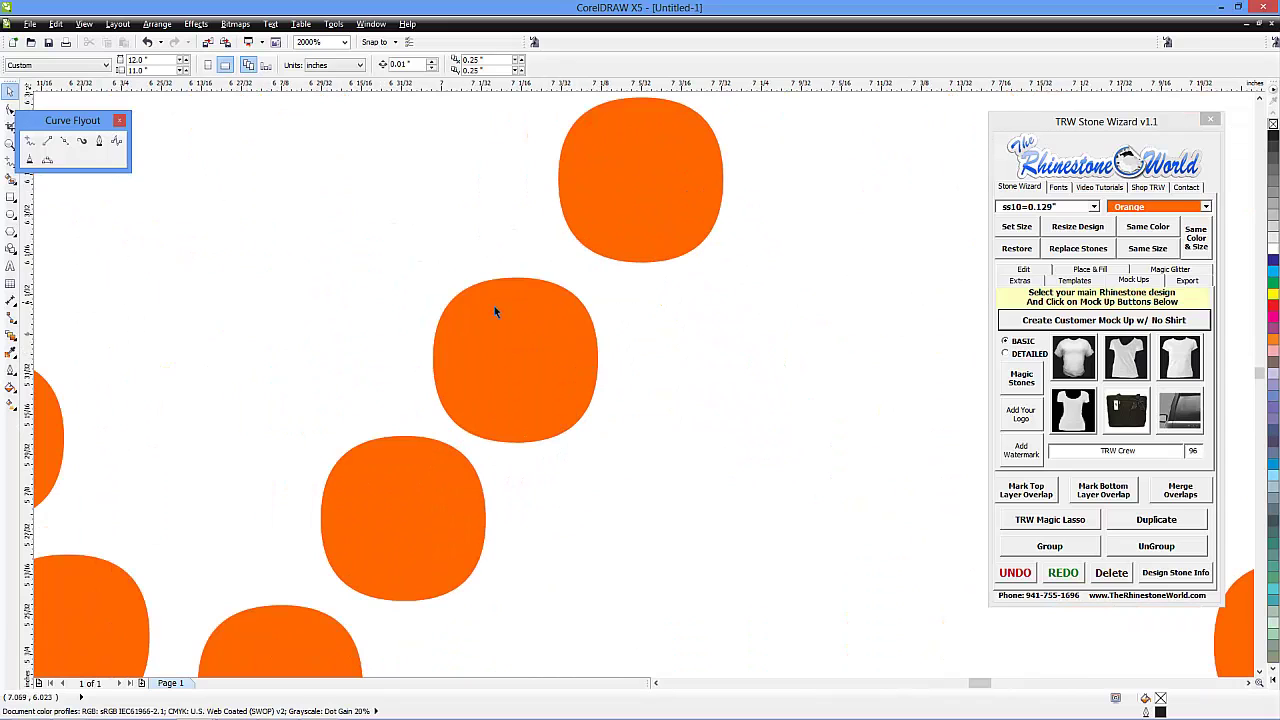
pyautogui.scroll(-8, 507, 387)
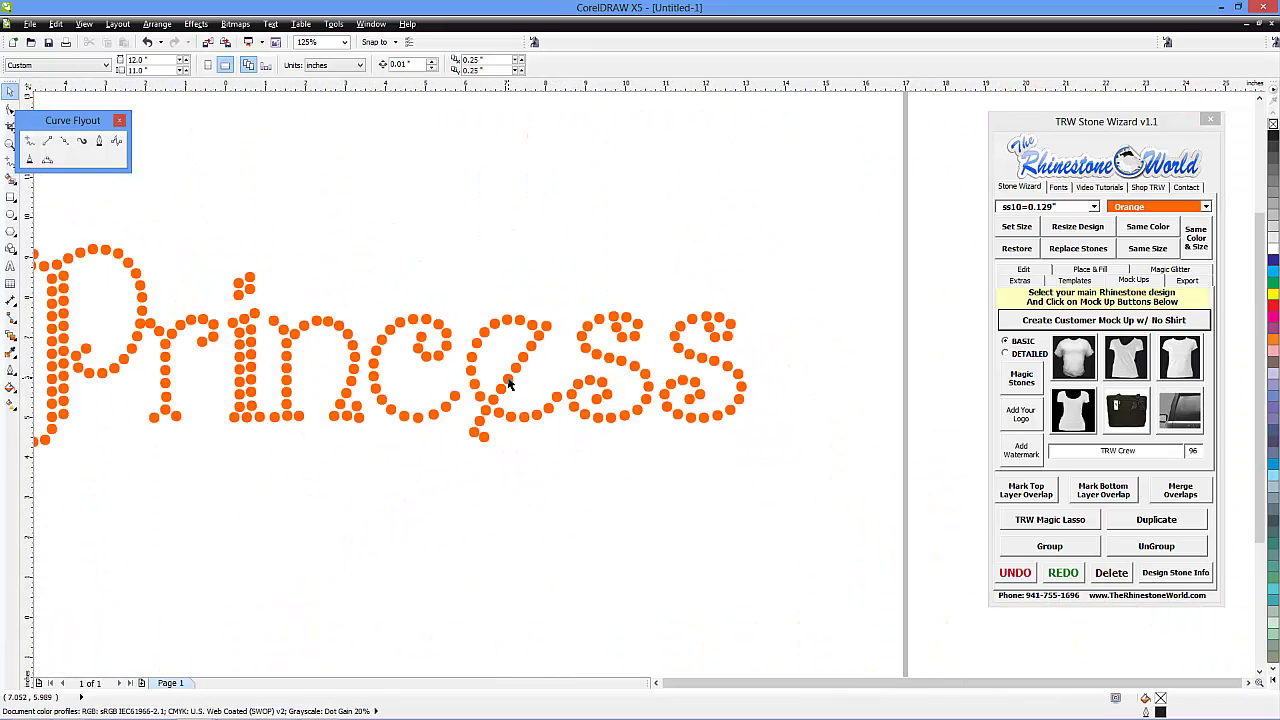
pyautogui.moveTo(708, 252); pyautogui.dragTo(250, 420)
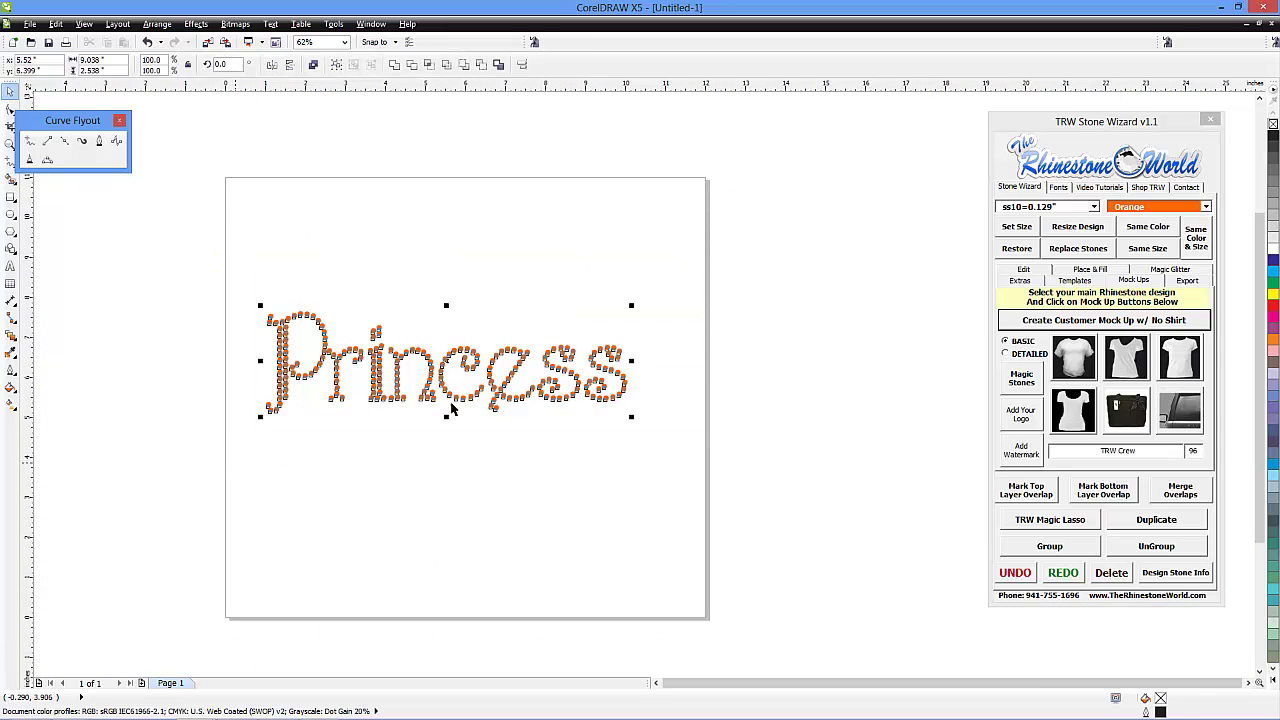
pyautogui.click(1076, 249)
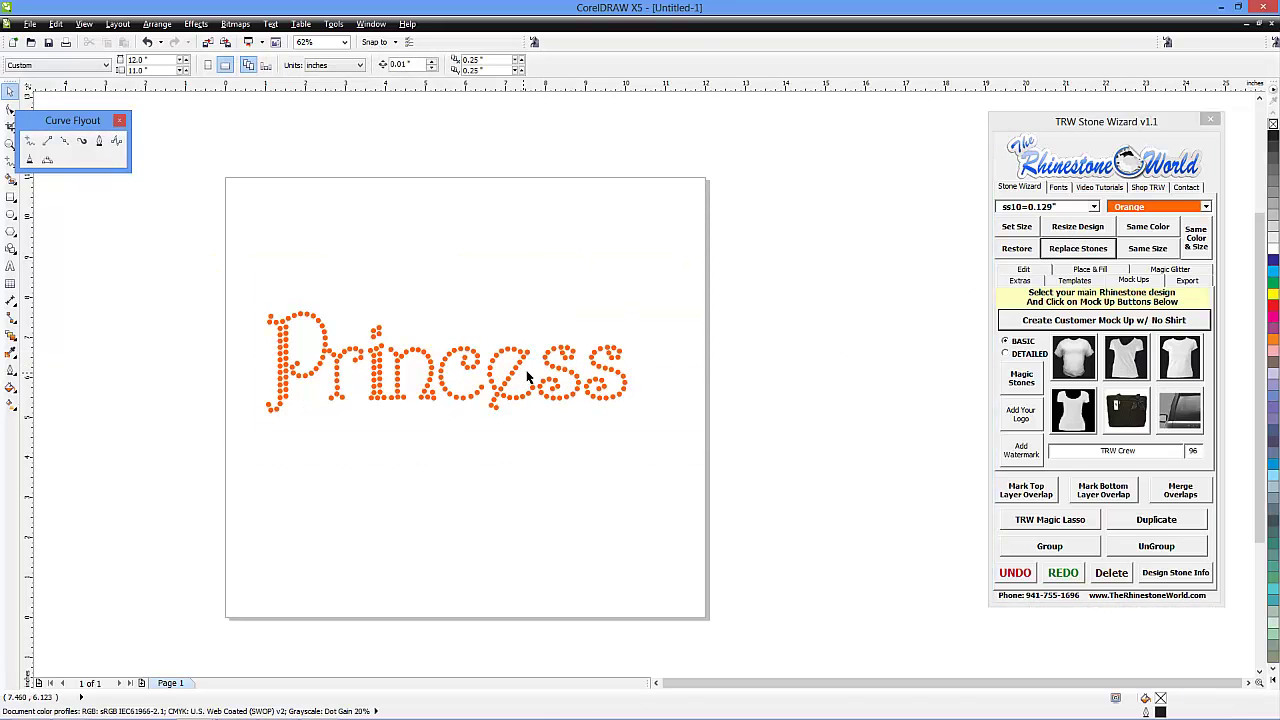
pyautogui.scroll(5, 513, 378)
pyautogui.scroll(4, 491, 371)
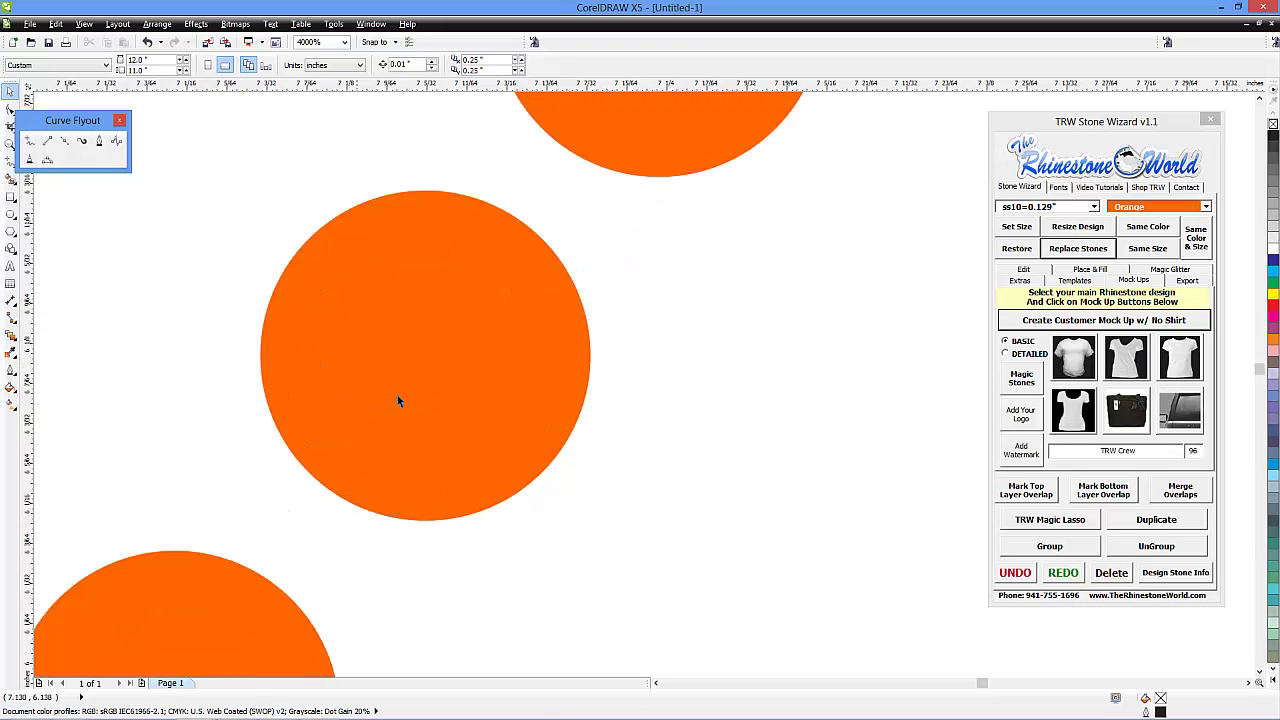
pyautogui.scroll(-9, 488, 360)
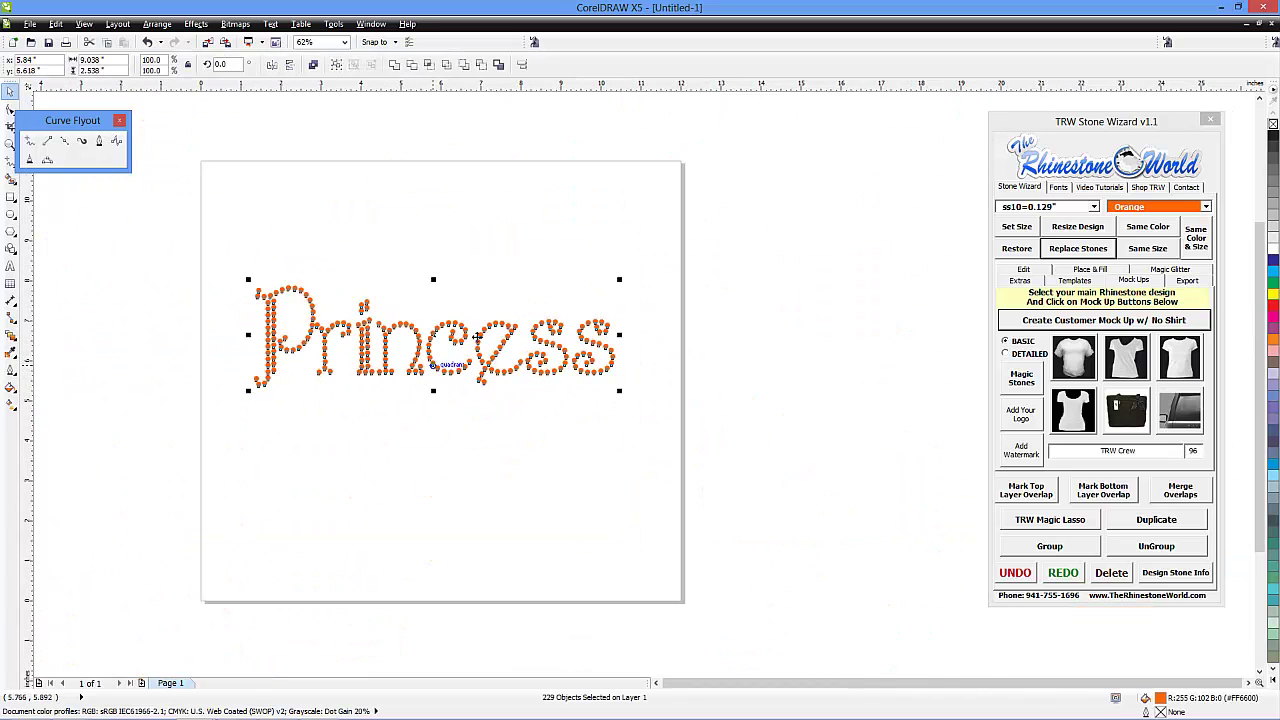
# - Create a basic mock-up of the selected "Princess" design on the third T-shirt style
pyautogui.click(1133, 281)
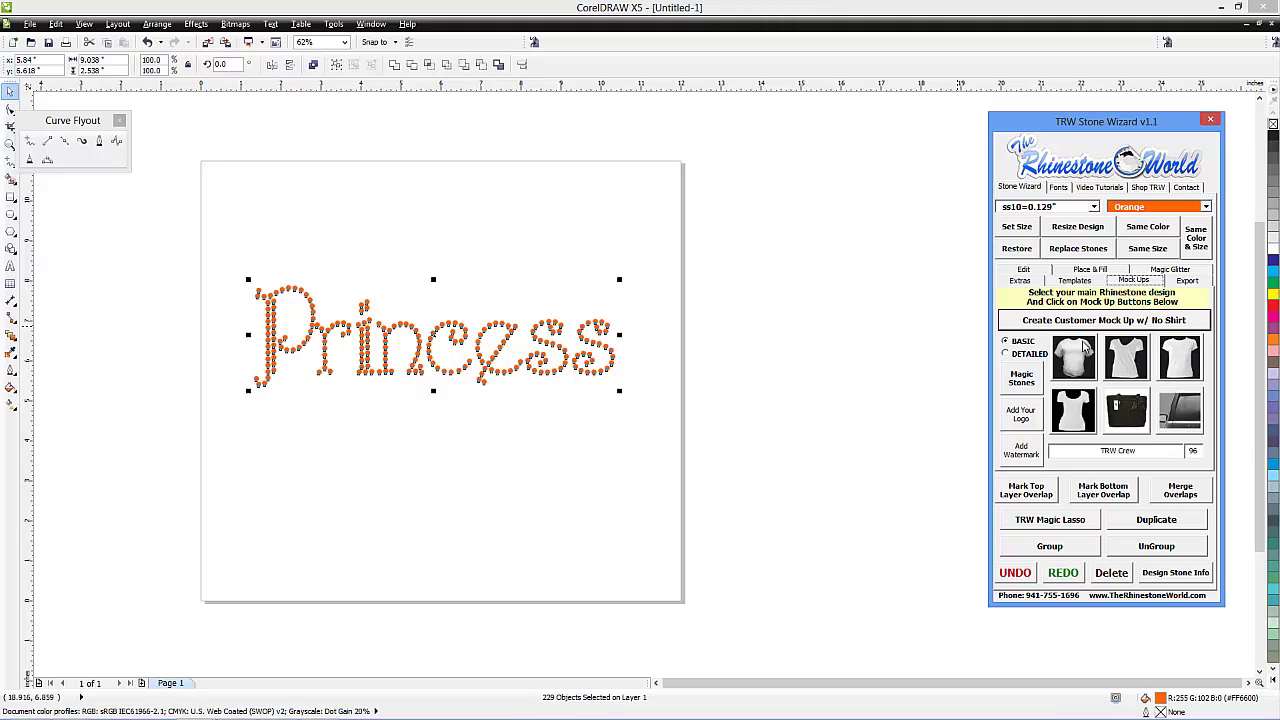
pyautogui.click(1178, 362)
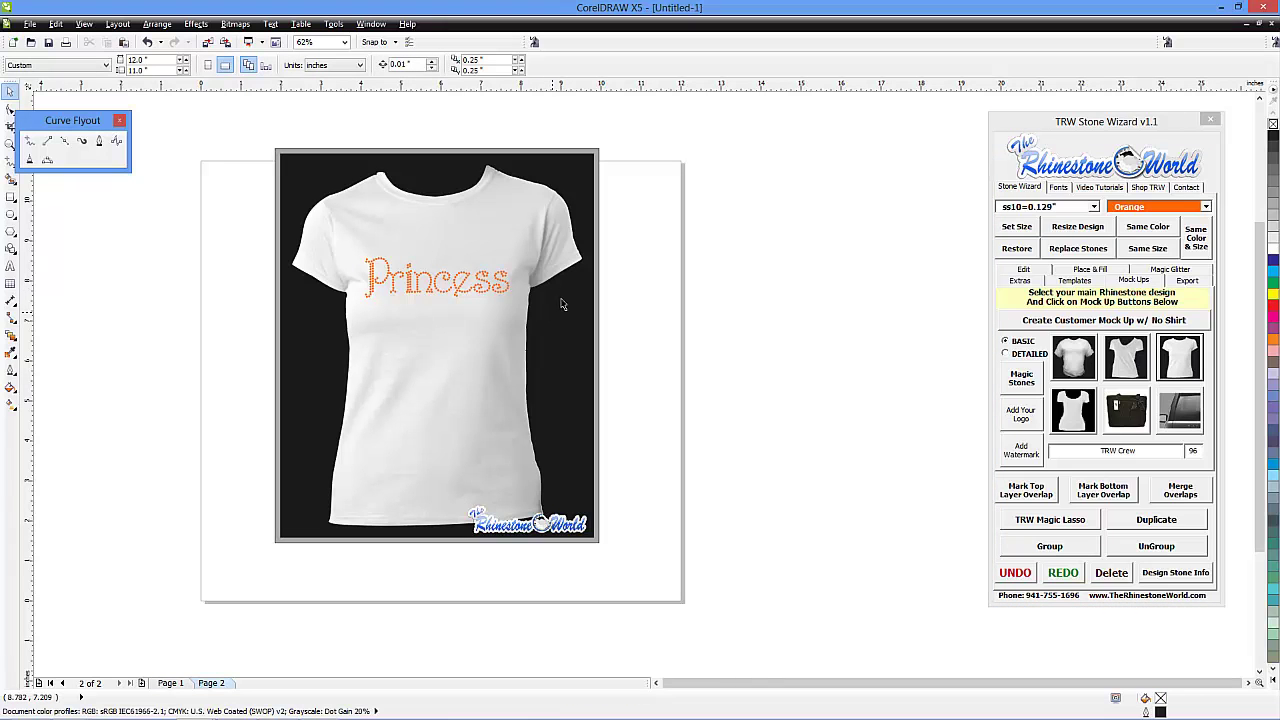
# - Try filling the whole grouped T-shirt mock-up with red, and undo the fill
pyautogui.click(535, 254)
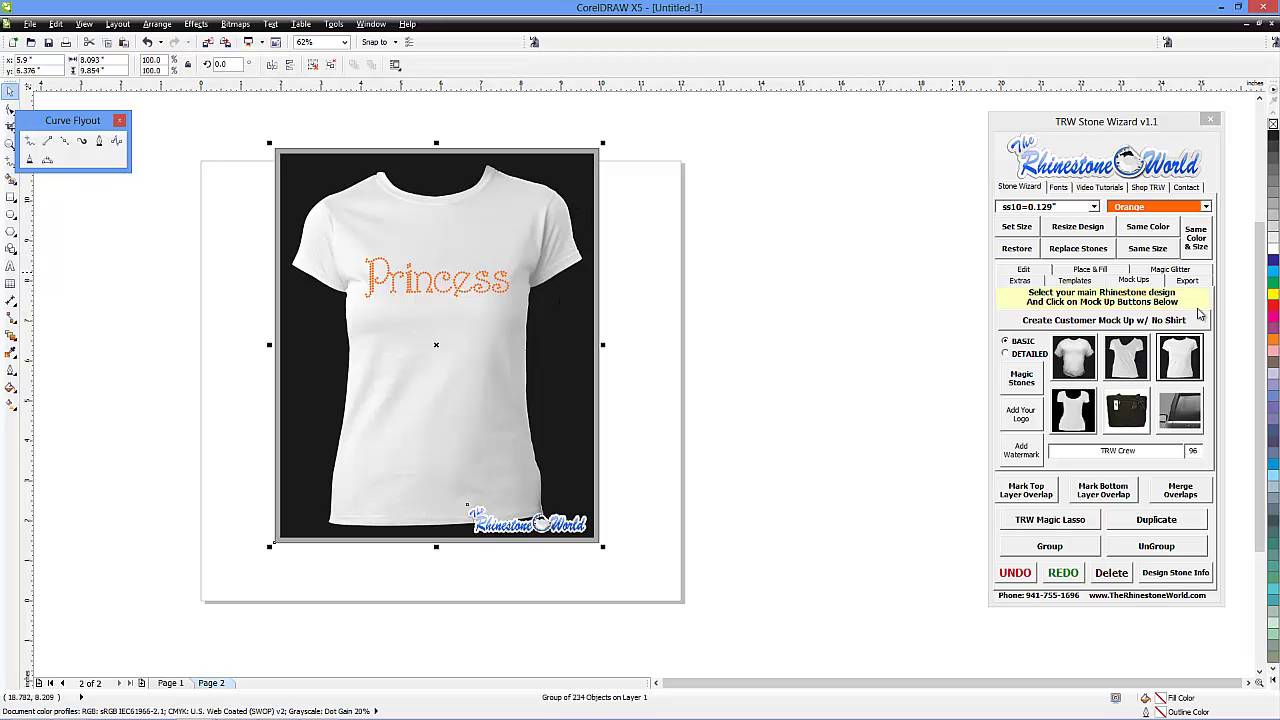
pyautogui.click(1273, 310)
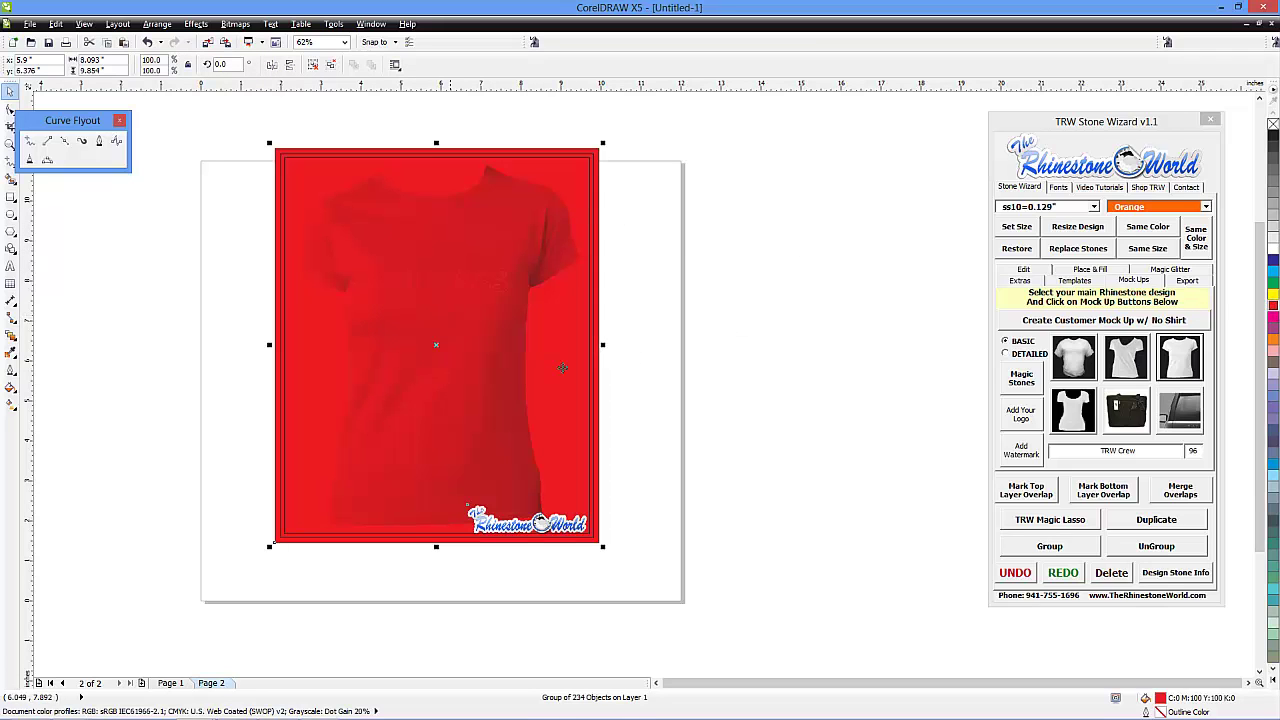
pyautogui.hotkey('ctrl', 'z')
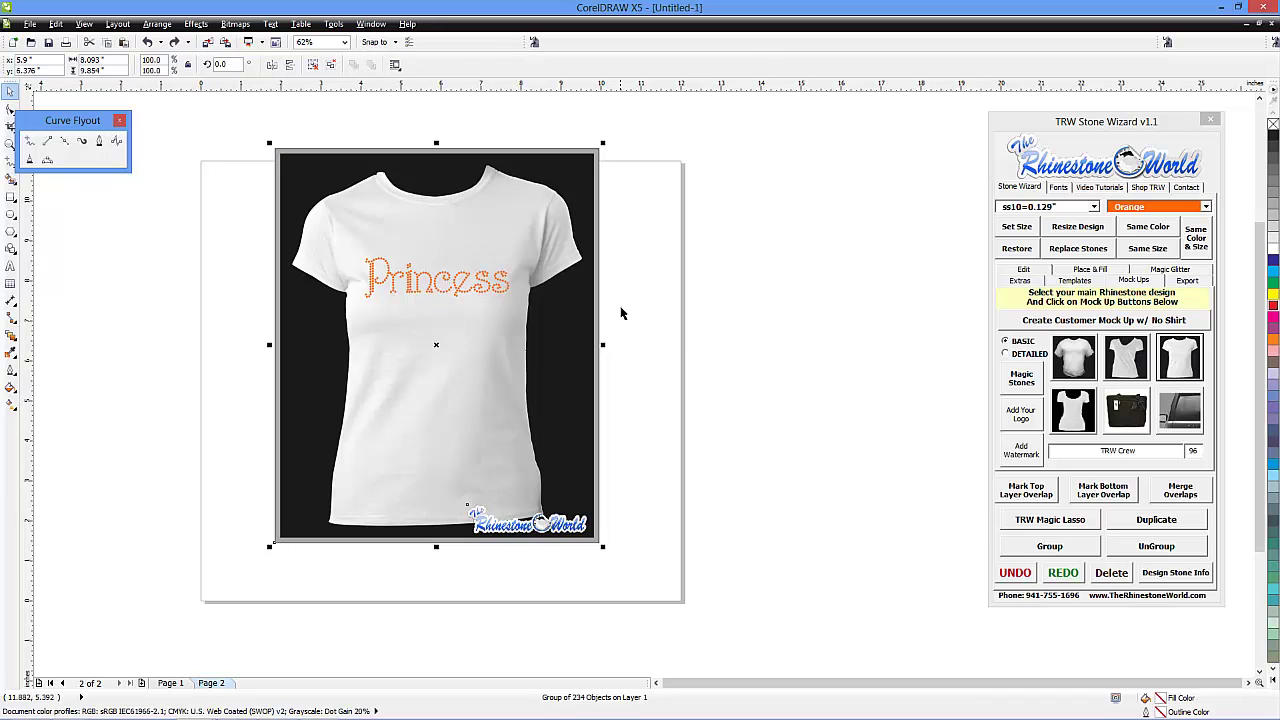
# - Select only the frame rectangle inside the mock-up group, try a red fill on it, and undo the fill
pyautogui.keyDown('ctrl'); pyautogui.click(599, 224); pyautogui.keyUp('ctrl')
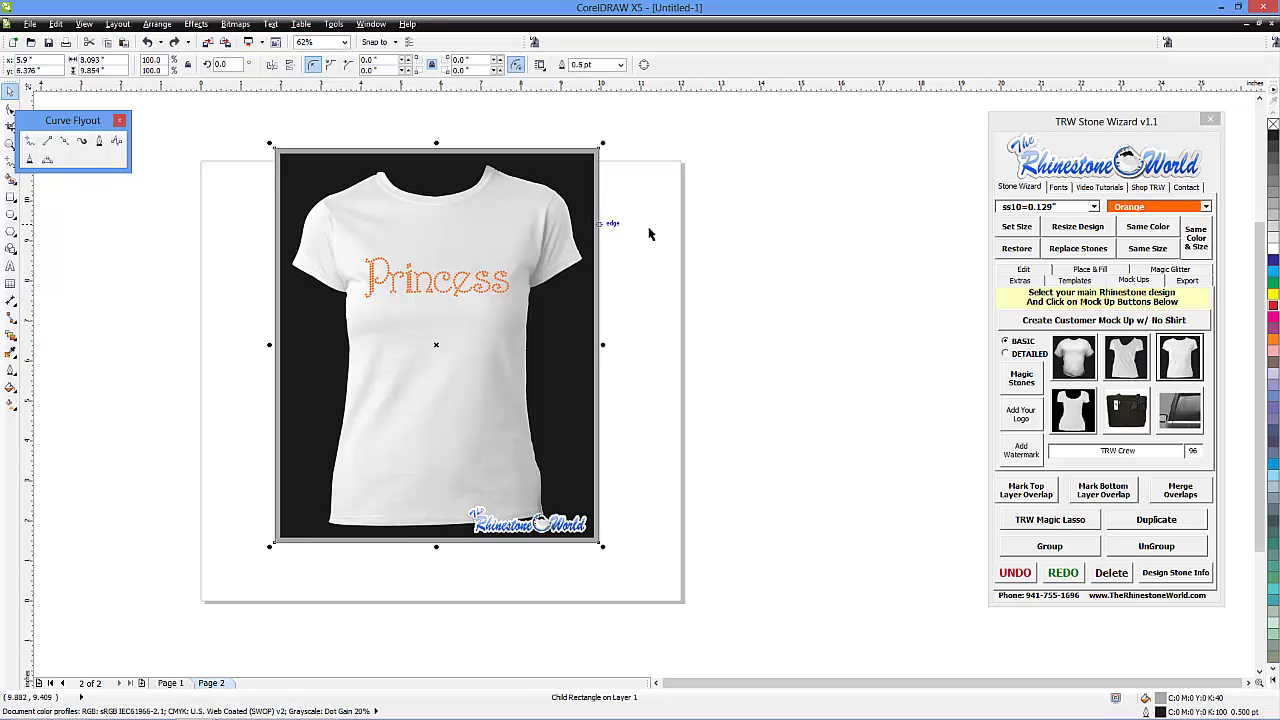
pyautogui.rightClick(1274, 307)
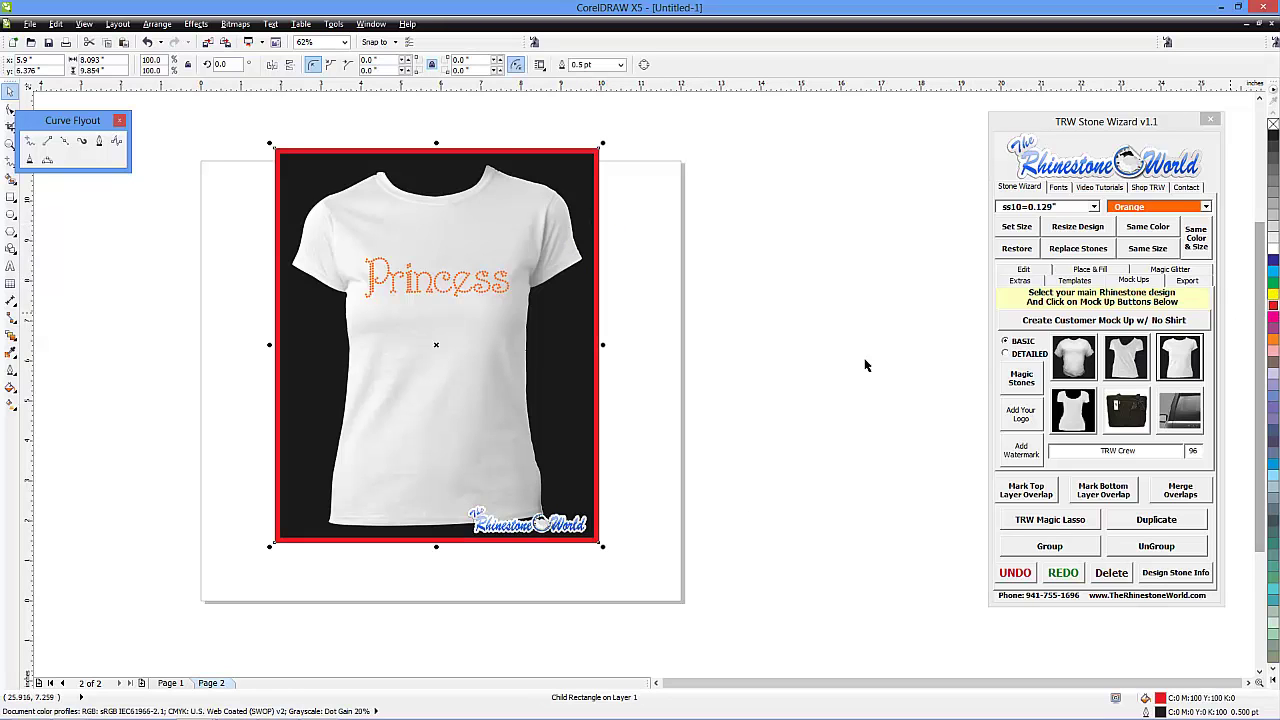
pyautogui.hotkey('ctrl', 'z')
pyautogui.click(715, 264)
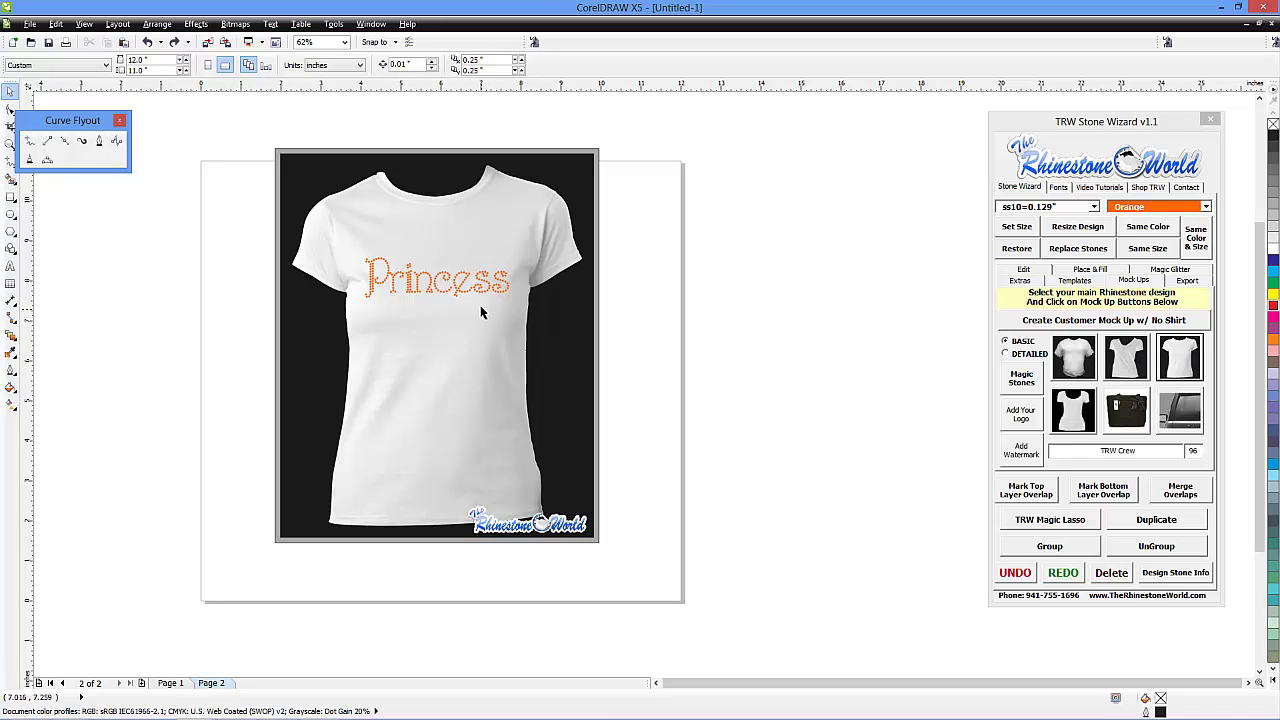
# - Move the whole T-shirt mock-up down about 0.7 in on the page and deselect it
pyautogui.click(493, 373)
pyautogui.moveTo(496, 335)
pyautogui.mouseDown()
pyautogui.moveTo(552, 378)
pyautogui.moveTo(509, 366)
pyautogui.moveTo(525, 361)
pyautogui.moveTo(449, 357)
pyautogui.moveTo(494, 359)
pyautogui.mouseUp()
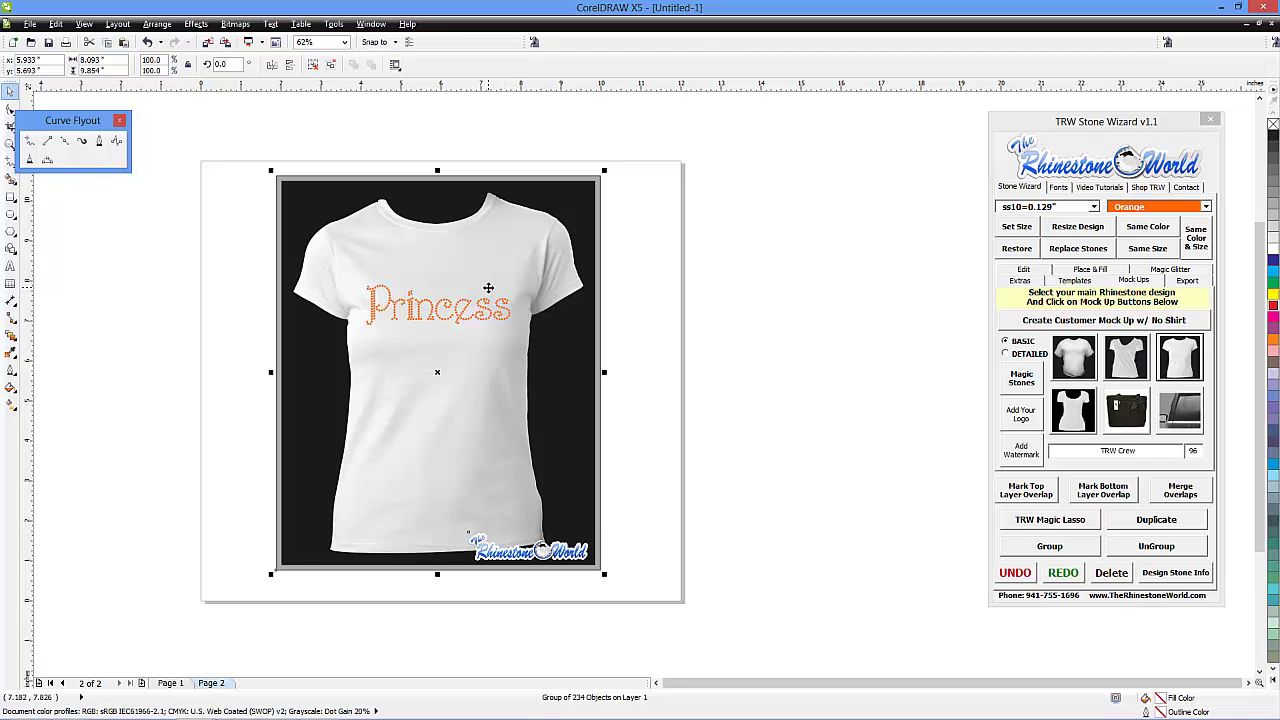
pyautogui.click(640, 320)
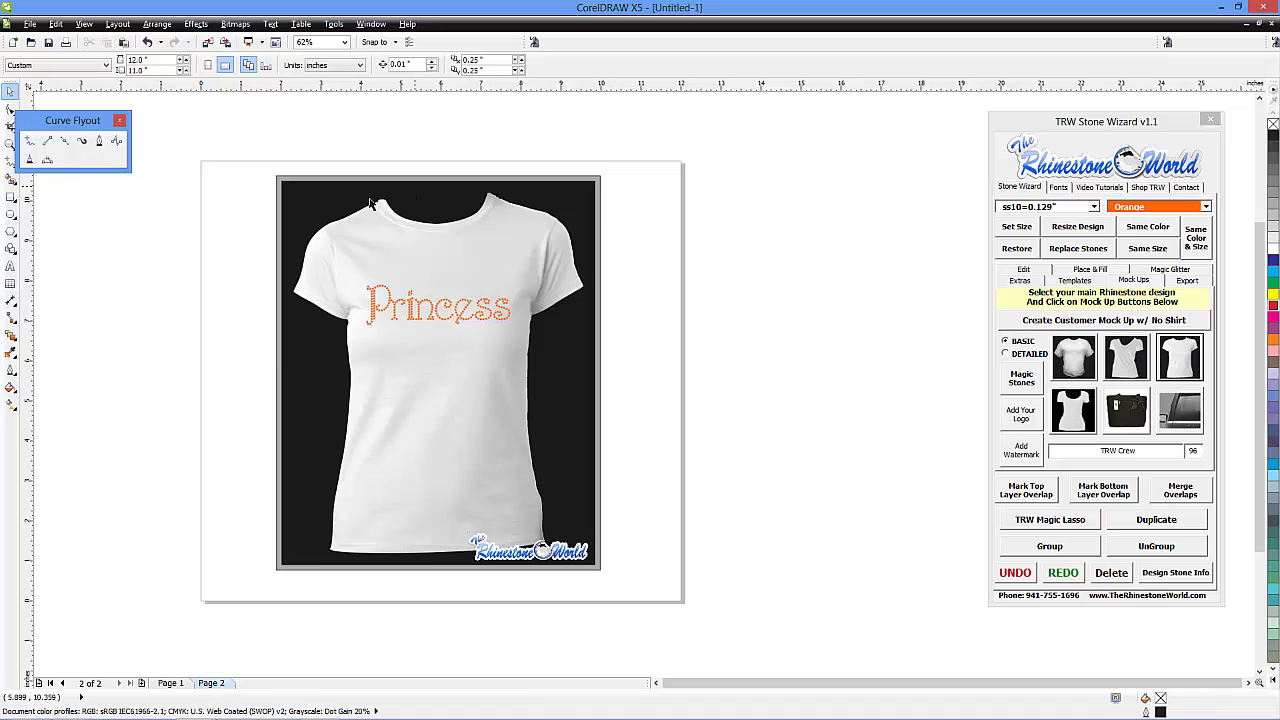
# - Select only the shirt image inside the mock-up group, try shifting it, and return it to its original place
pyautogui.click(476, 387)
pyautogui.moveTo(487, 374)
pyautogui.mouseDown()
pyautogui.moveTo(523, 364)
pyautogui.moveTo(457, 352)
pyautogui.moveTo(490, 383)
pyautogui.mouseUp()
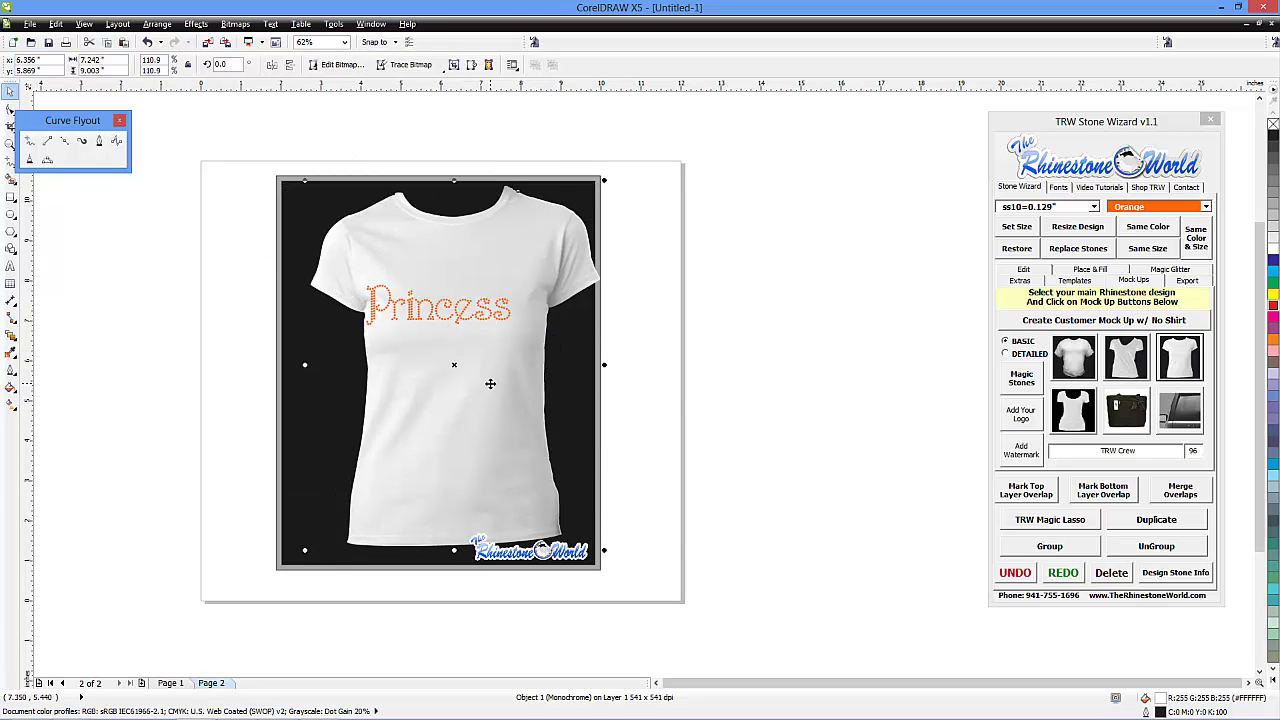
pyautogui.press('Left')
pyautogui.press('Left')
pyautogui.press('Left')
pyautogui.press('Down')
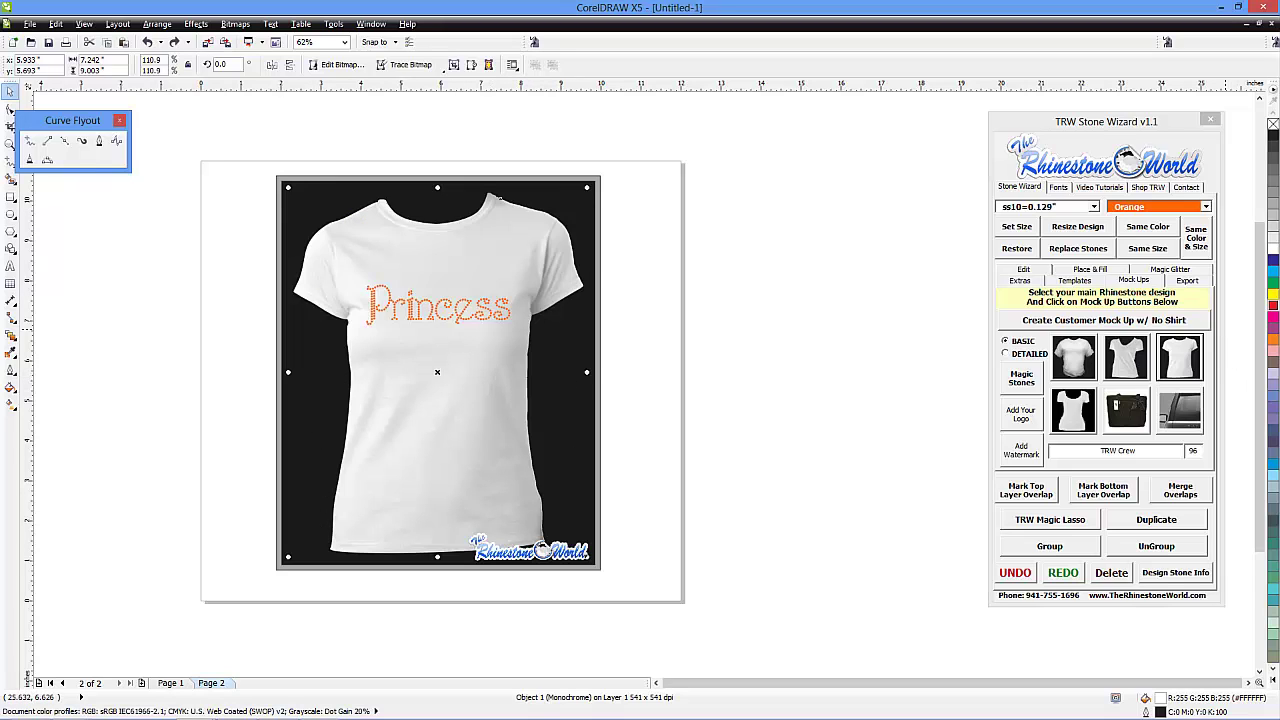
# - Recolor only the shirt image in the mock-up, trying red before applying yellow
pyautogui.click(1274, 311)
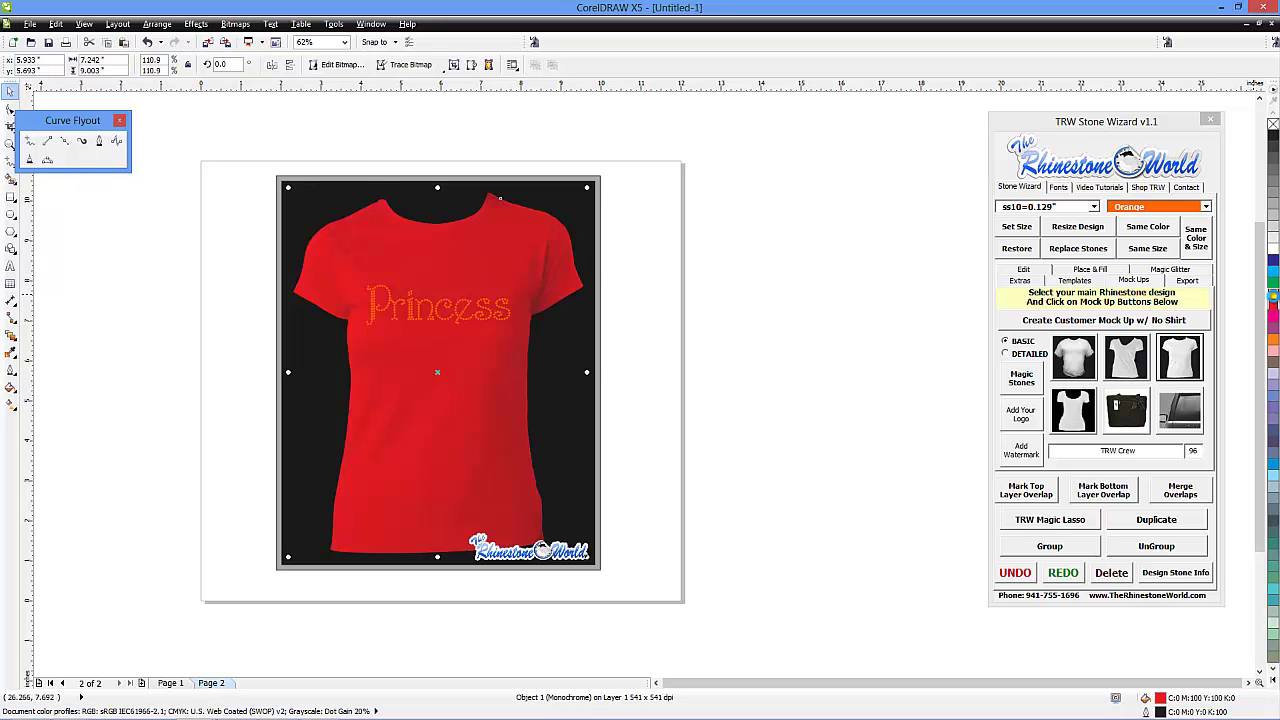
pyautogui.click(1274, 297)
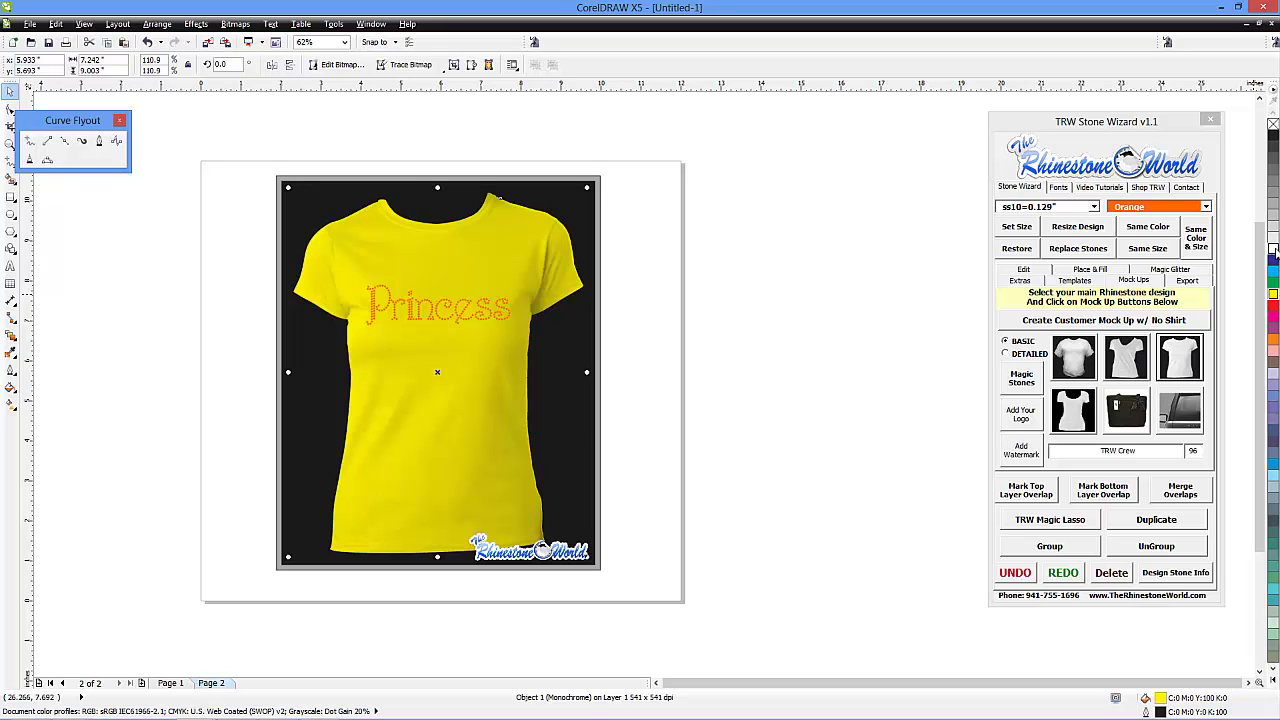
# - Recolor the shirt image's fill, trying white and 90% black before applying 100% black
pyautogui.click(1274, 250)
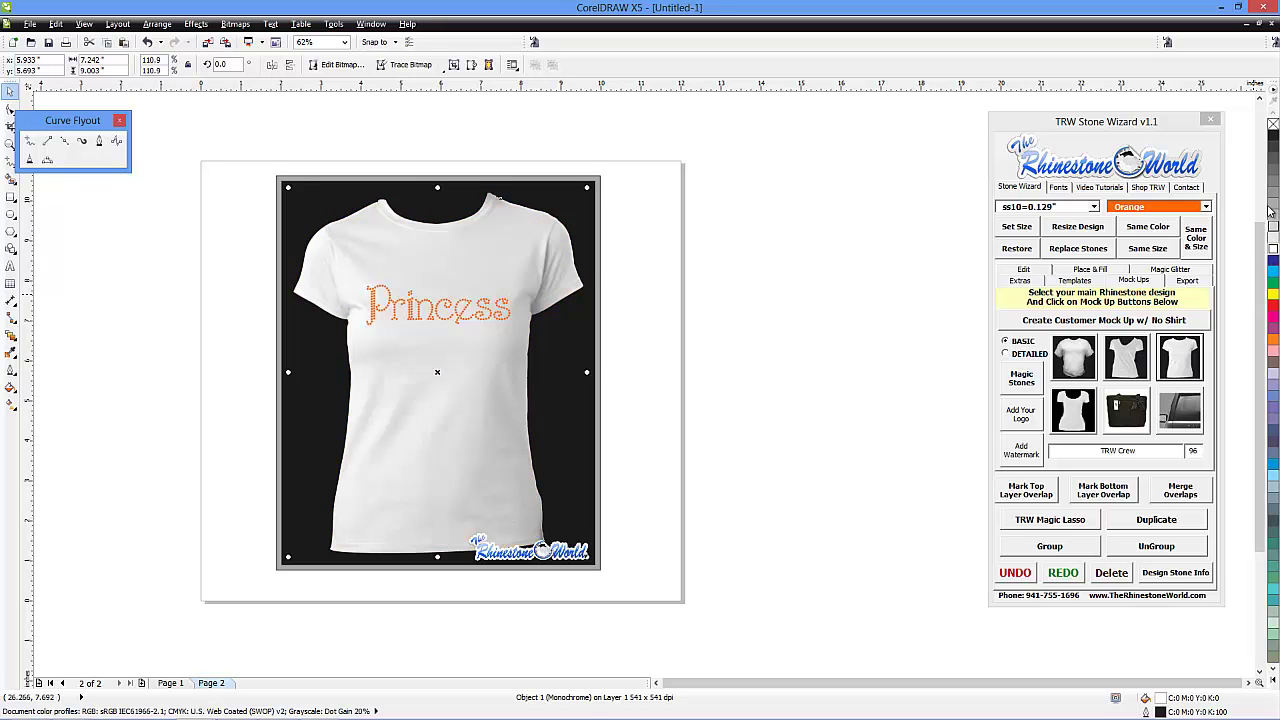
pyautogui.click(1274, 147)
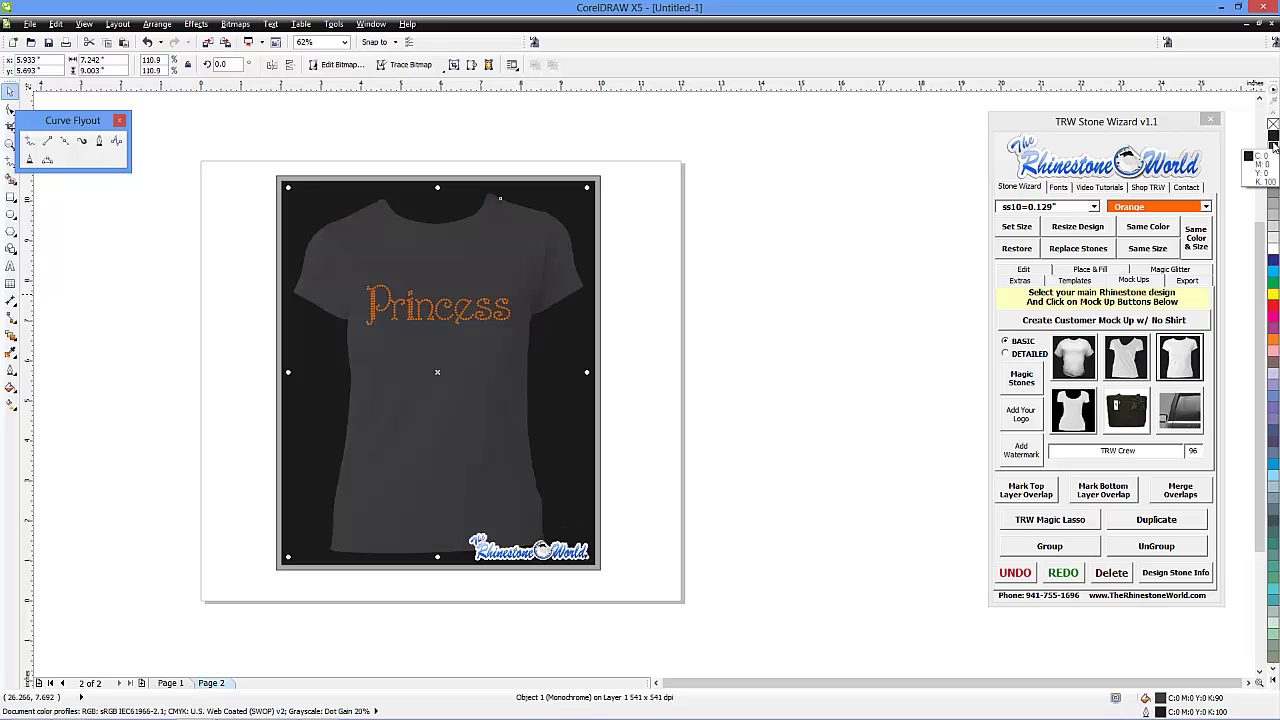
pyautogui.click(1274, 138)
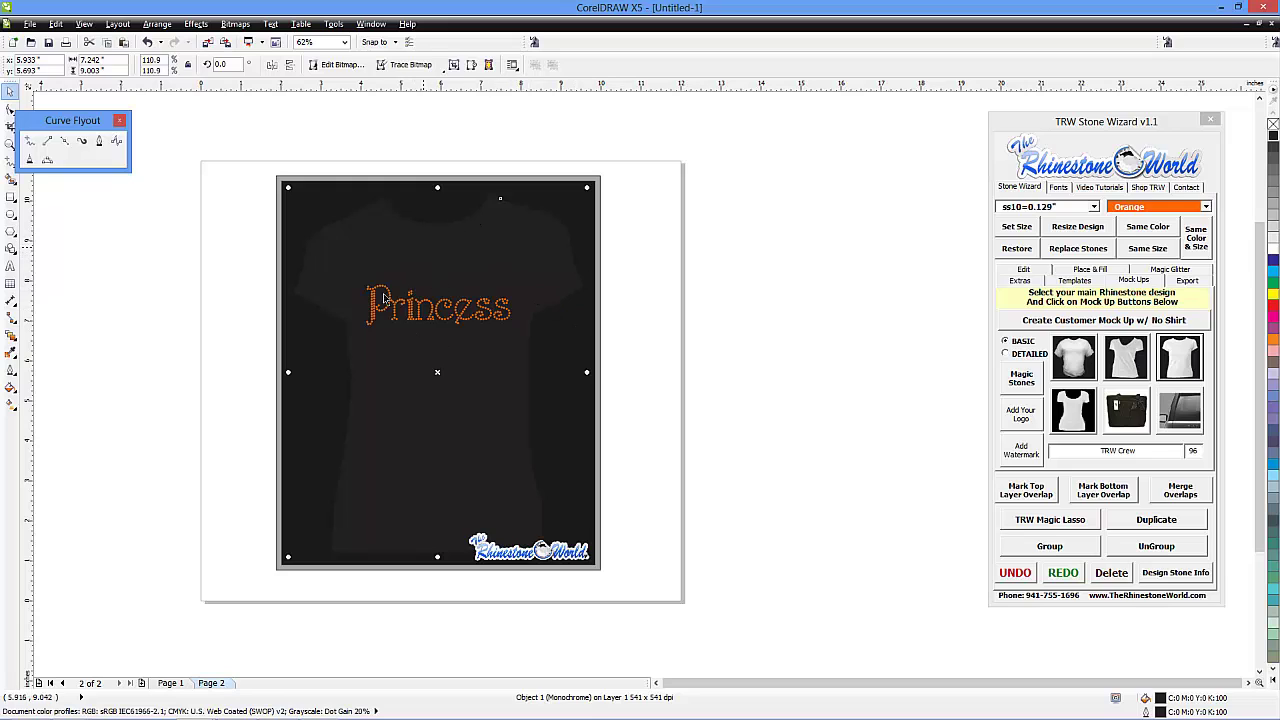
# - Adjust the black shirt's shading through its outline color, trying several greys before applying 40% black, and deselect it
pyautogui.click(1274, 183)
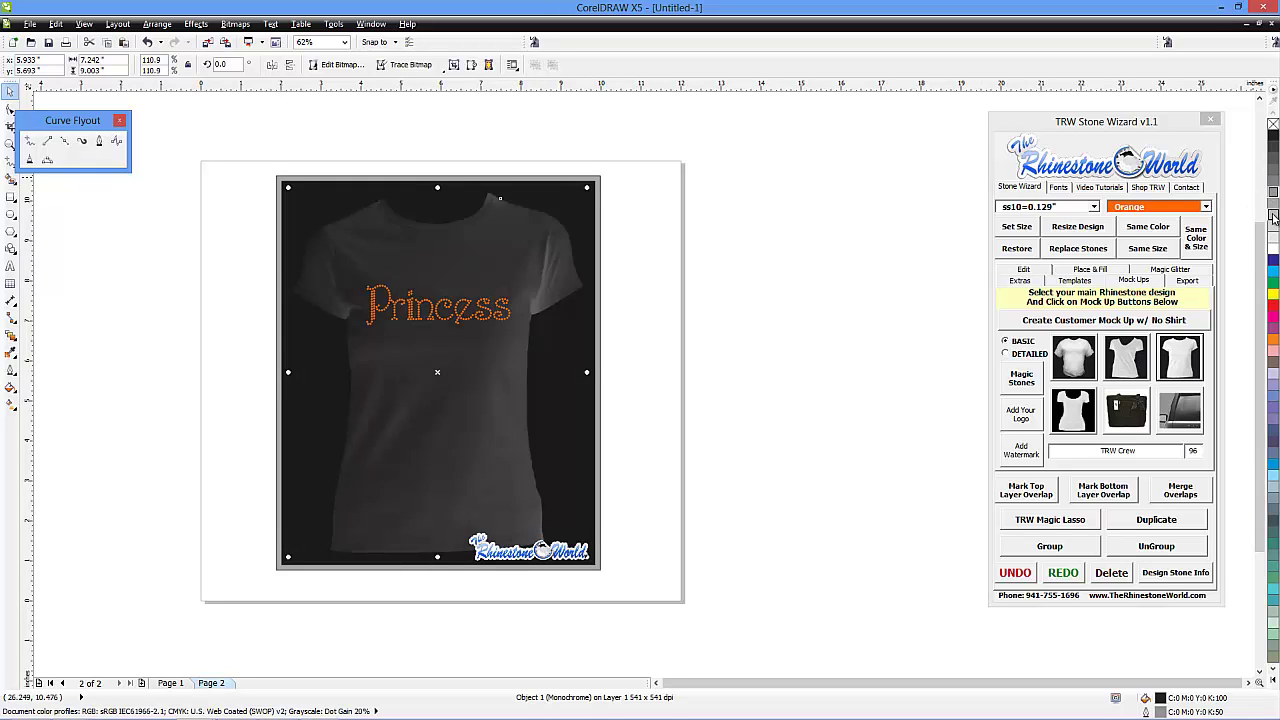
pyautogui.click(1274, 220)
pyautogui.click(1273, 214)
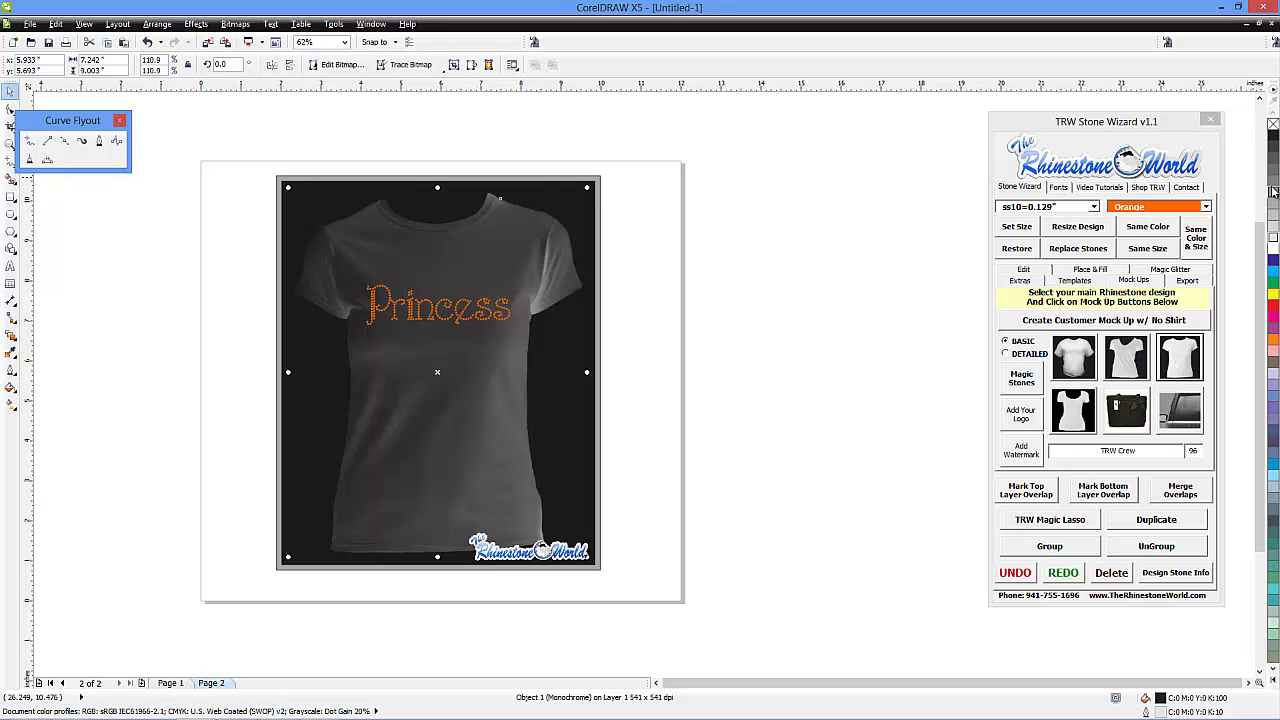
pyautogui.click(1273, 188)
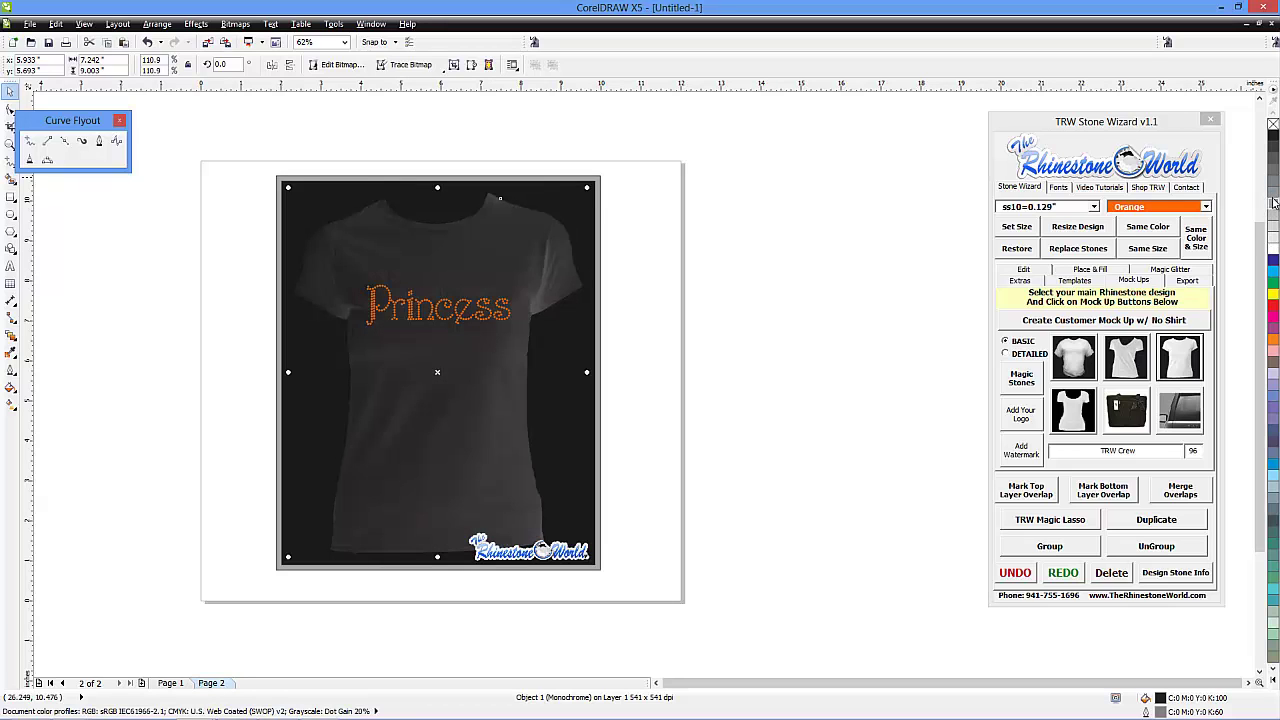
pyautogui.click(1274, 208)
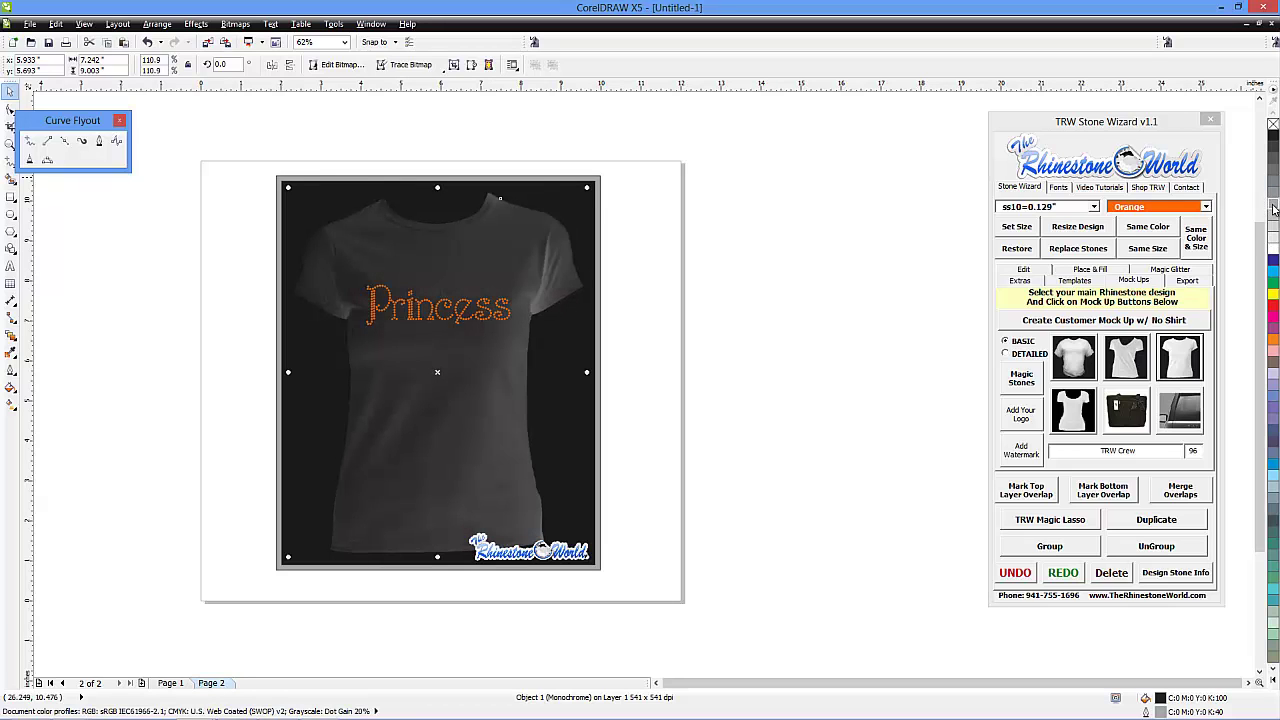
pyautogui.click(723, 323)
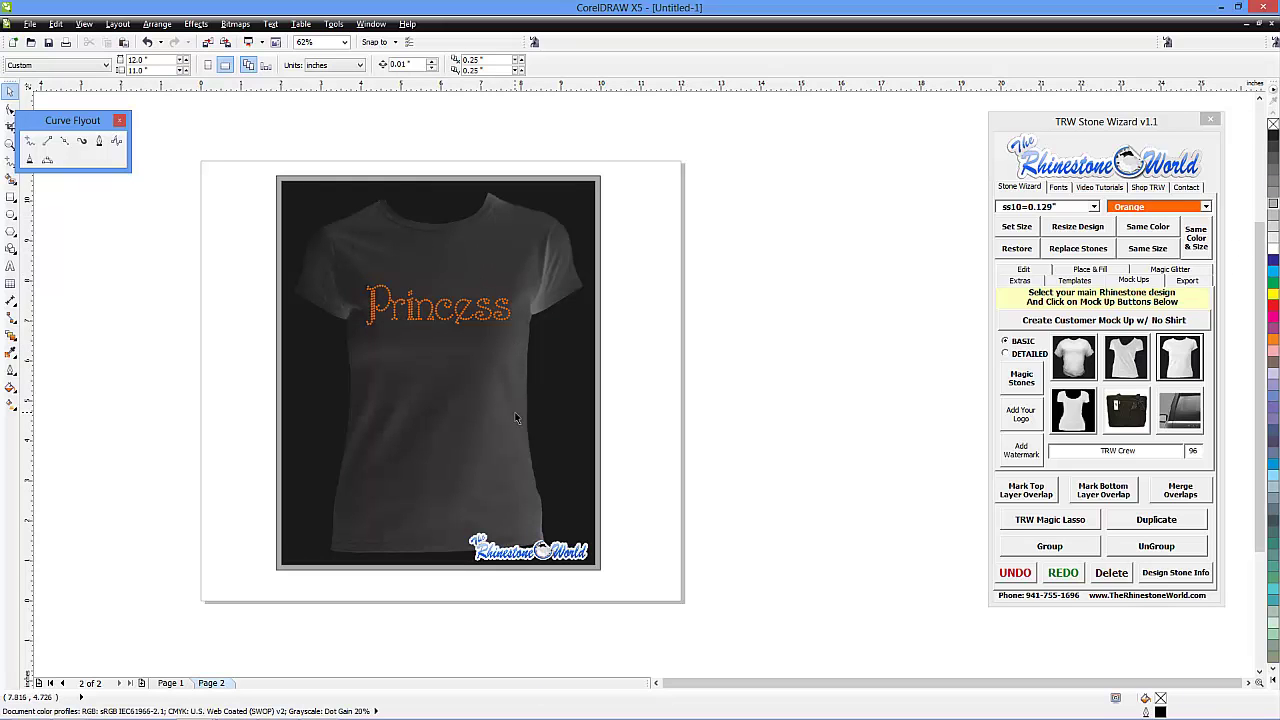
# - Try moving only the background rectangle inside the mock-up group, and return it to its original place
pyautogui.click(569, 390)
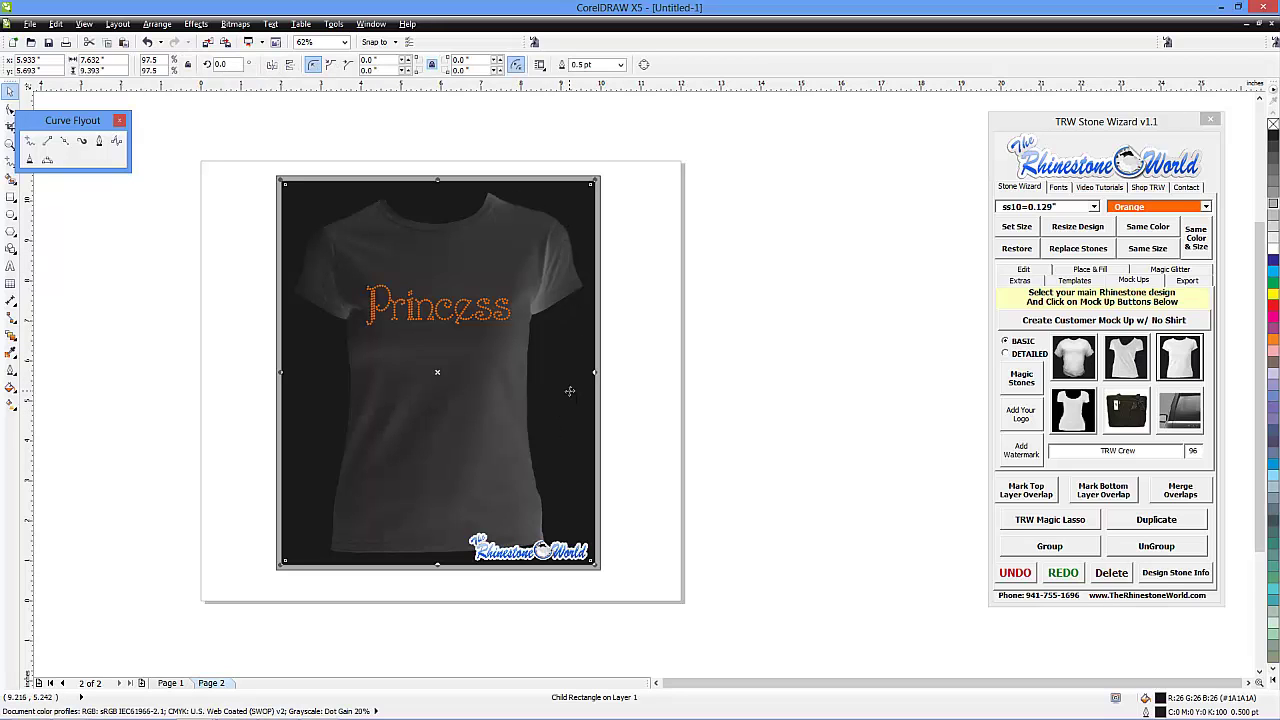
pyautogui.moveTo(587, 385); pyautogui.dragTo(718, 533)
pyautogui.hotkey('ctrl', 'z')
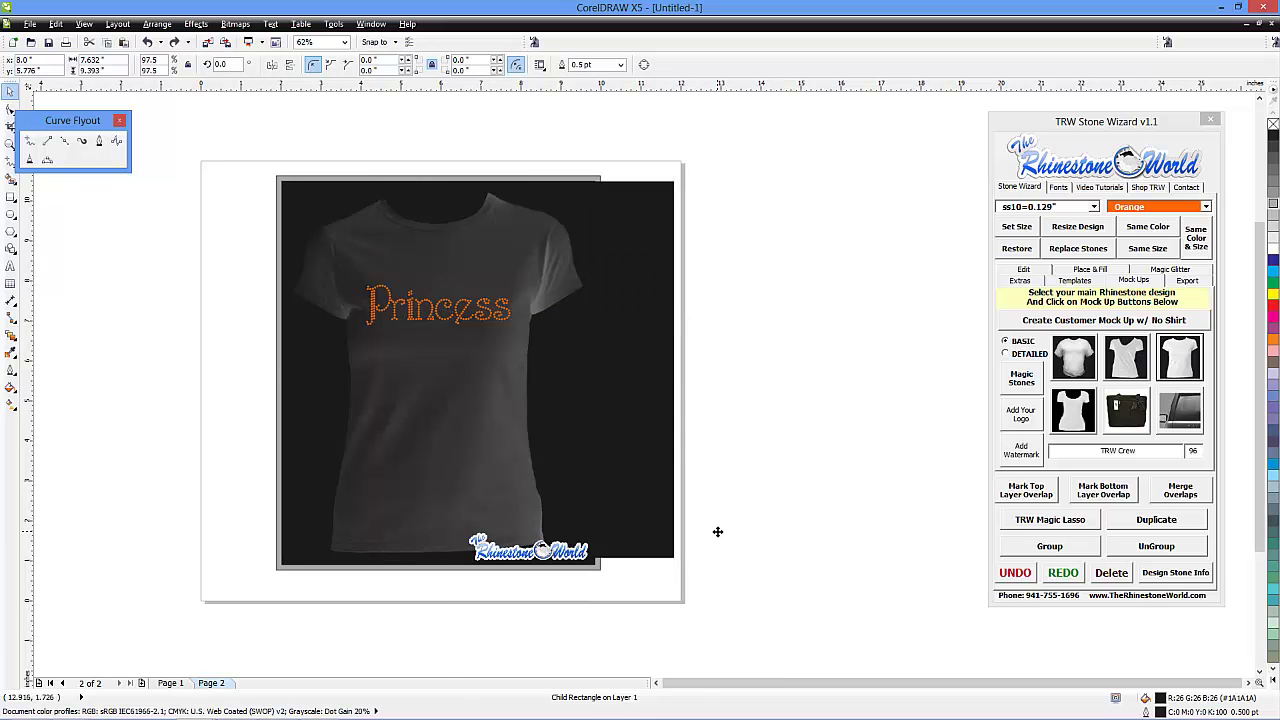
pyautogui.hotkey('ctrl', 'z')
pyautogui.click(682, 395)
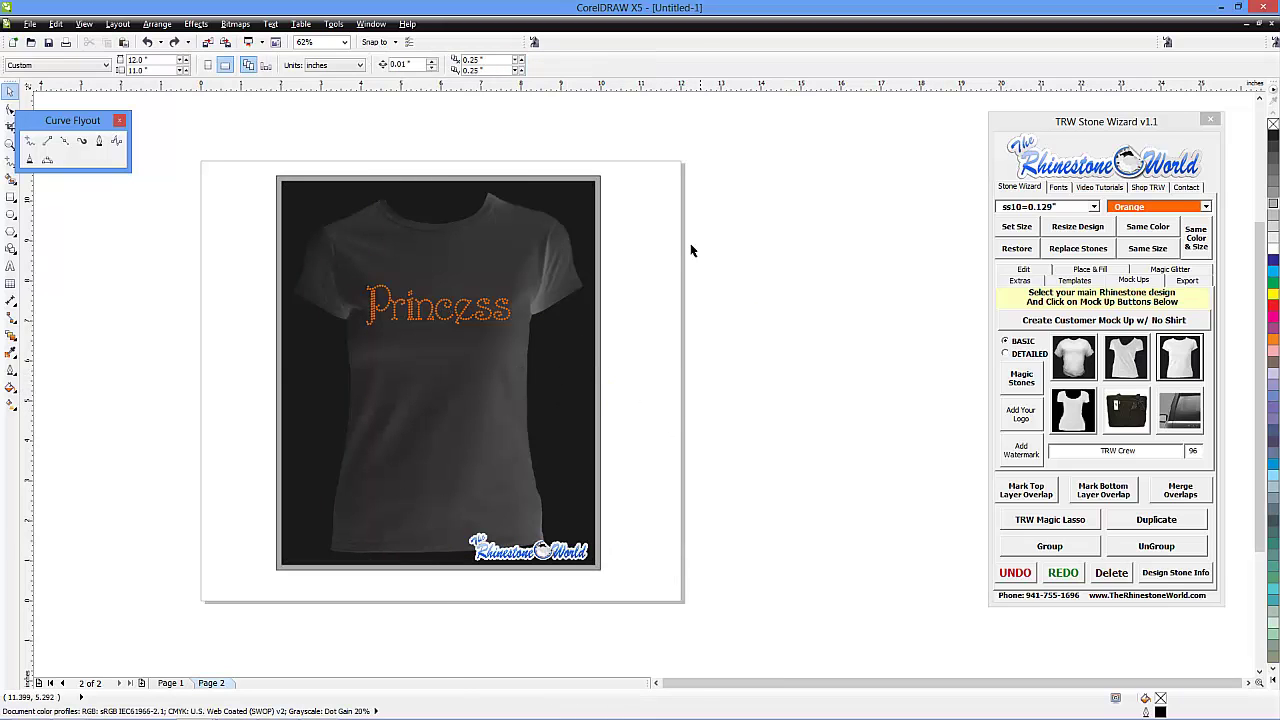
# - Fill only the background rectangle behind the shirt with 10% black and deselect it
pyautogui.click(559, 383)
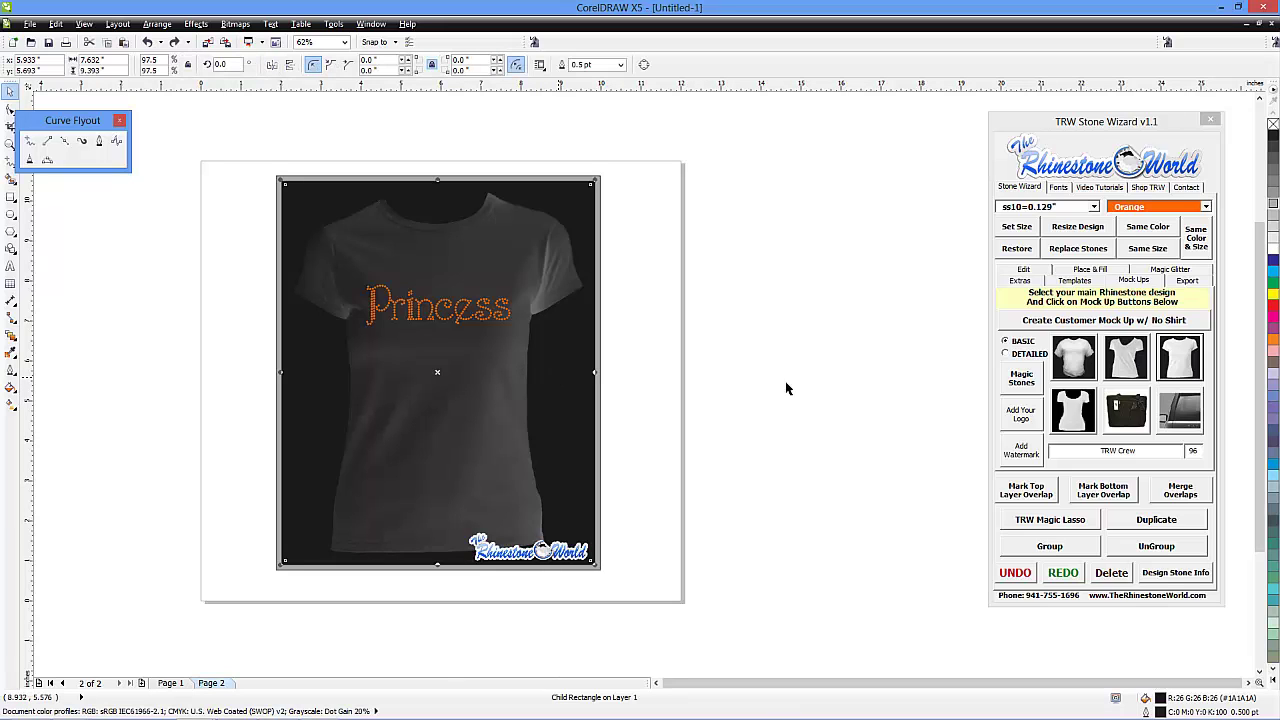
pyautogui.click(1273, 238)
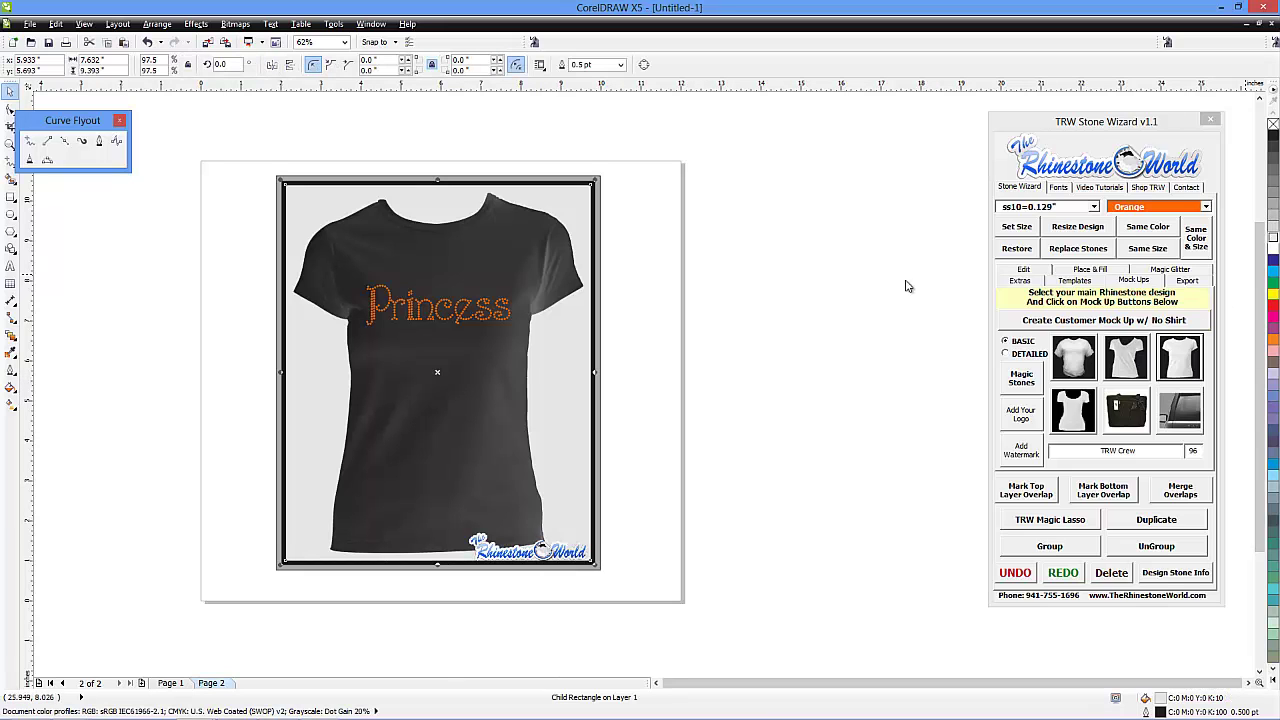
pyautogui.click(660, 406)
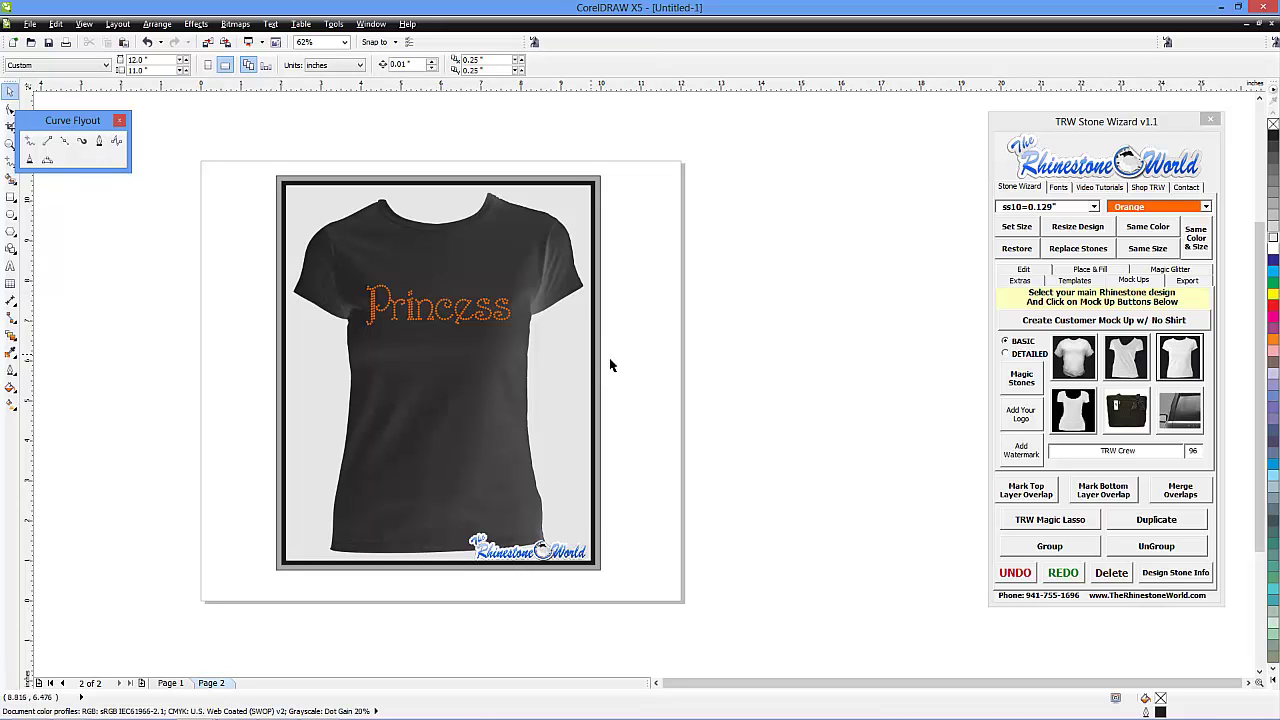
# - Move the whole T-shirt mock-up right about 0.6 in on the page and deselect it
pyautogui.moveTo(471, 400); pyautogui.dragTo(518, 408)
pyautogui.click(806, 439)
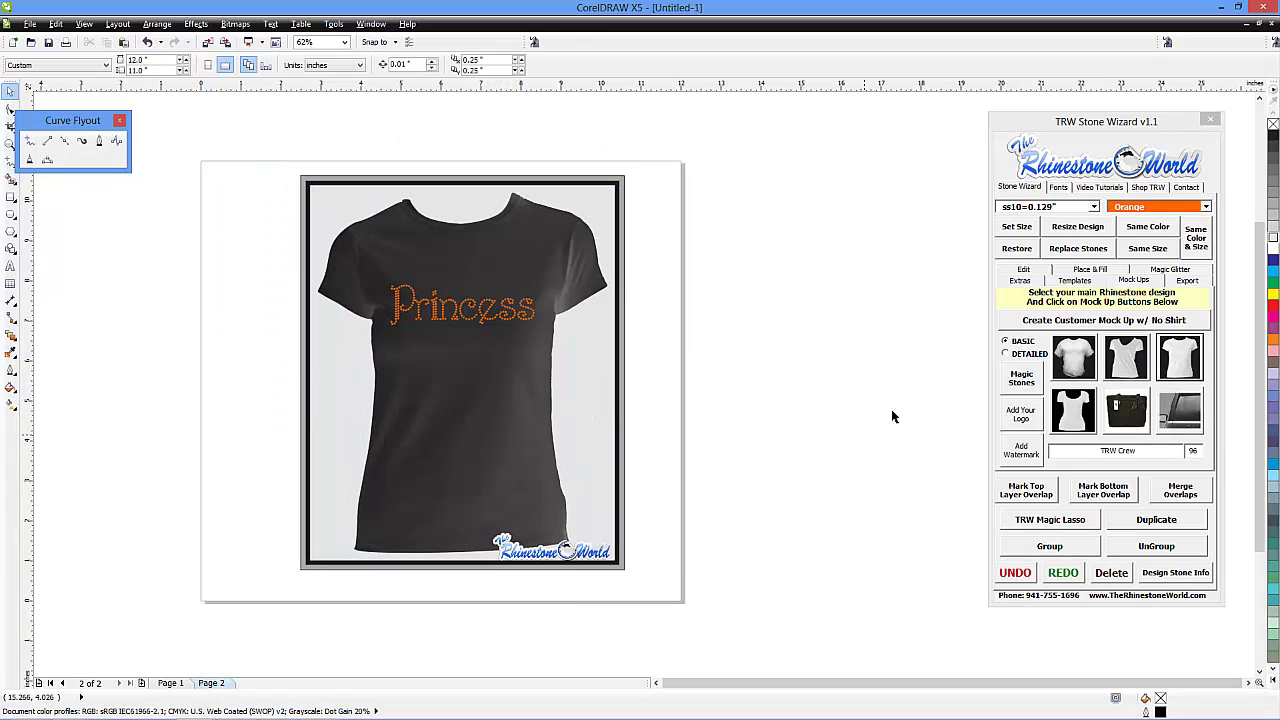
pyautogui.click(557, 263)
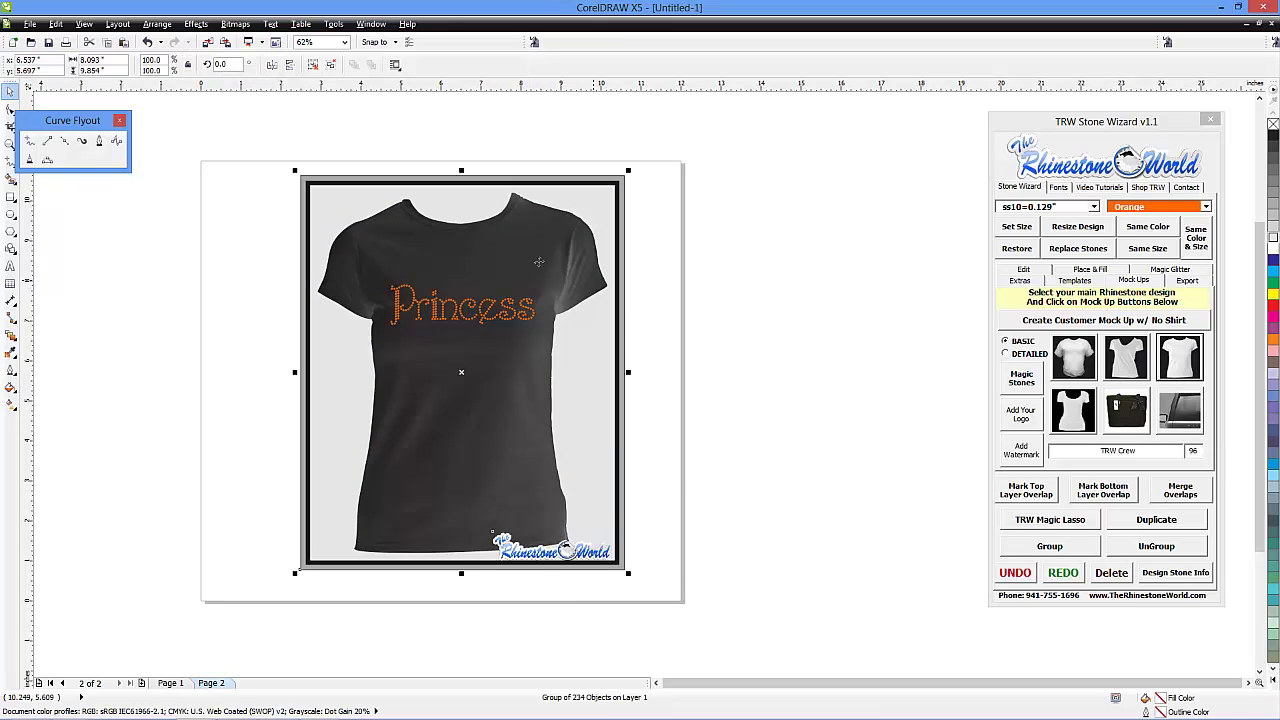
pyautogui.click(678, 427)
pyautogui.click(580, 440)
pyautogui.click(692, 491)
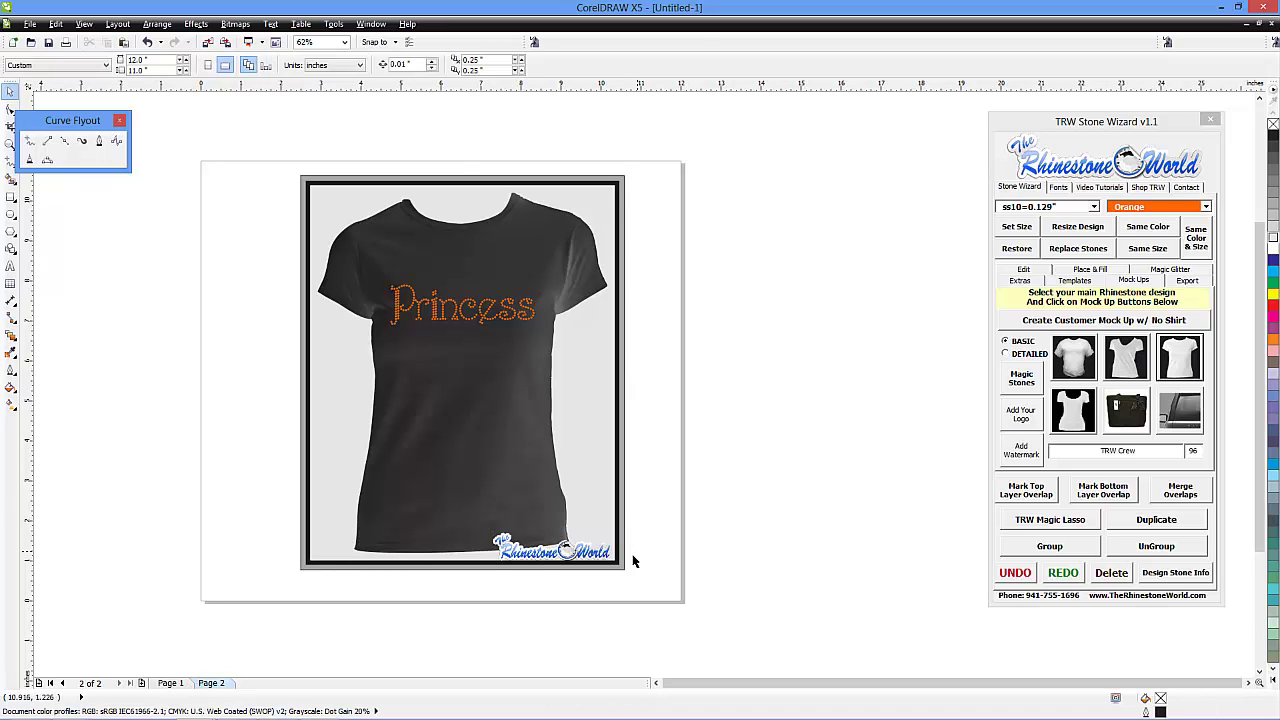
# - Apply Magic Stones to the whole T-shirt mock-up and inspect the Princess lettering up close
pyautogui.click(460, 367)
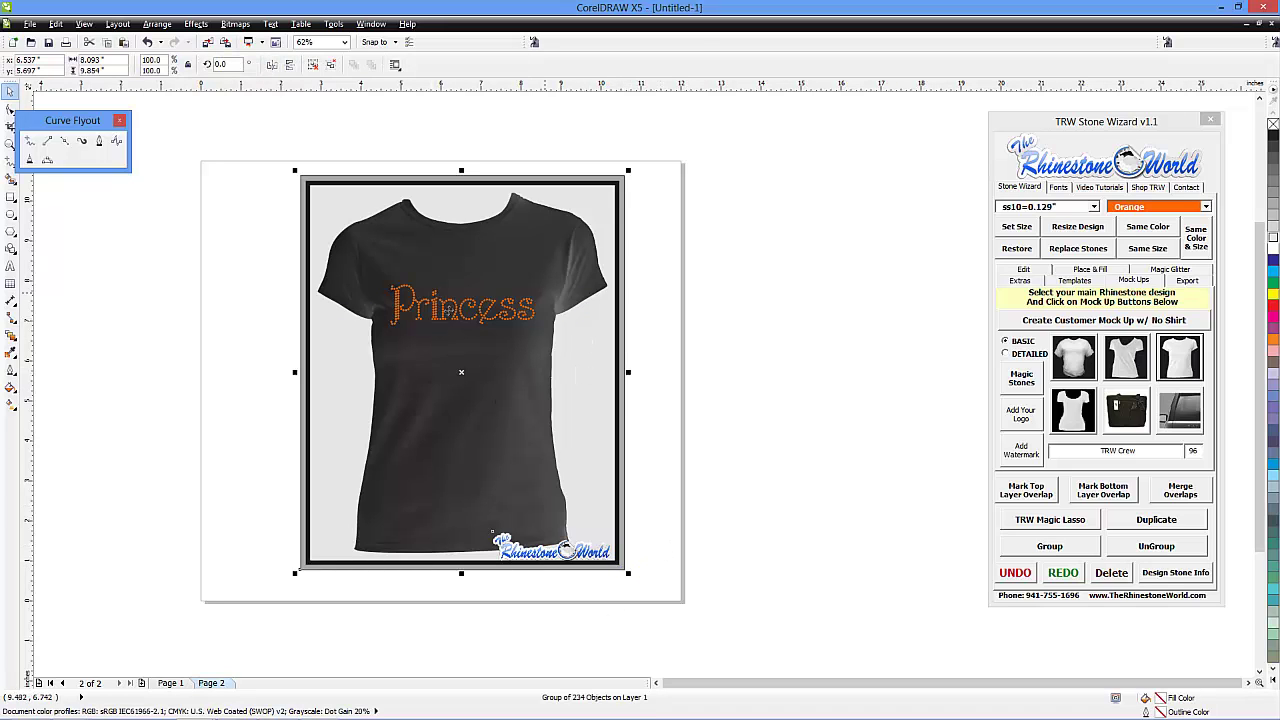
pyautogui.click(1036, 380)
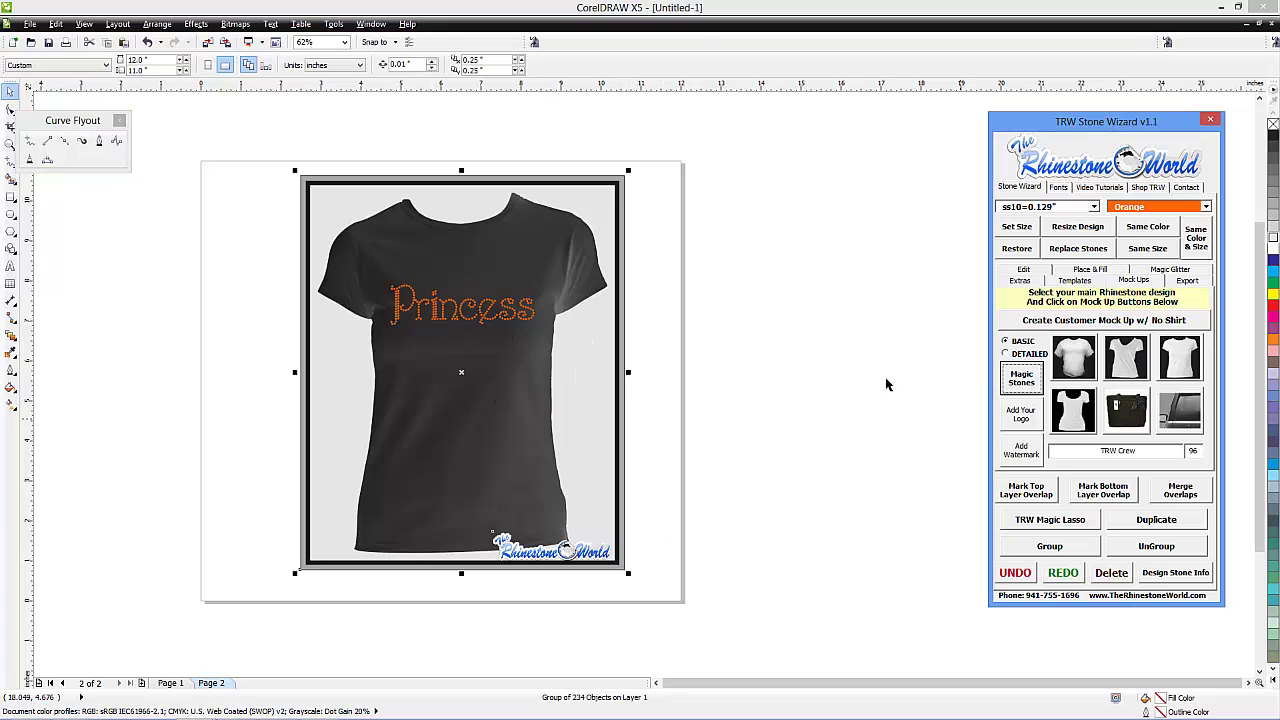
pyautogui.scroll(5, 511, 312)
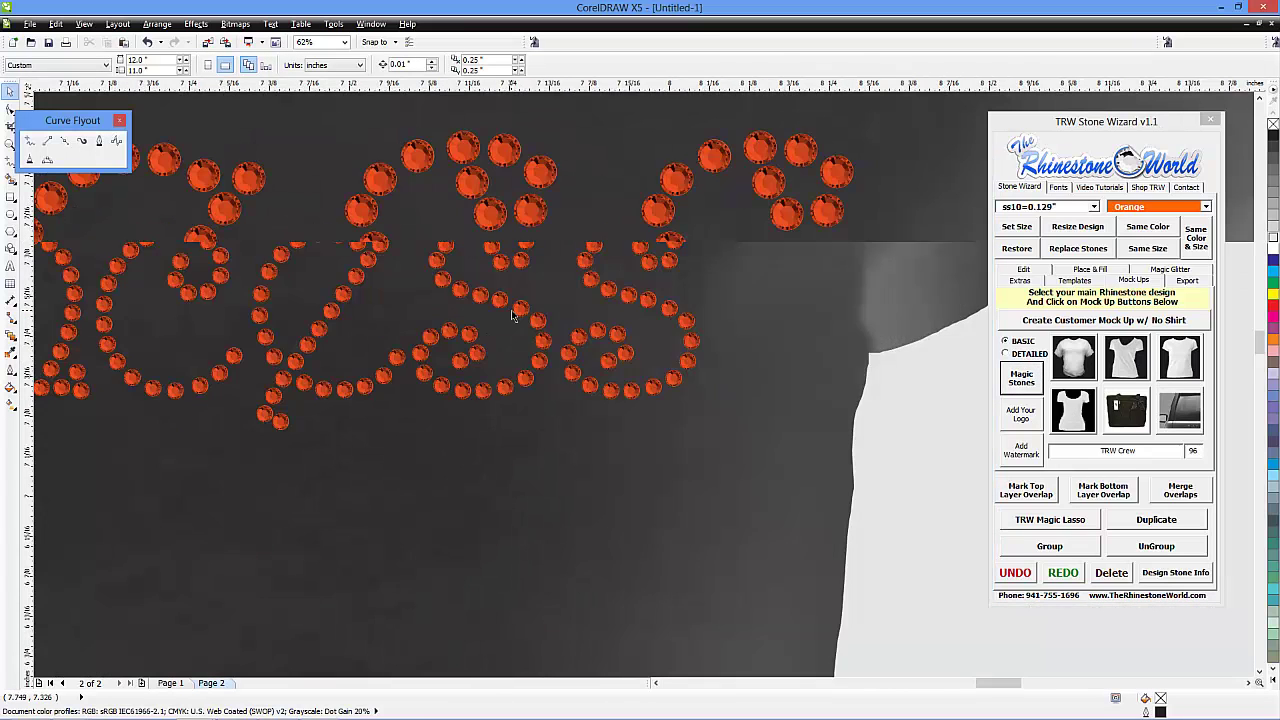
pyautogui.scroll(1, 508, 286)
pyautogui.scroll(-3, 513, 352)
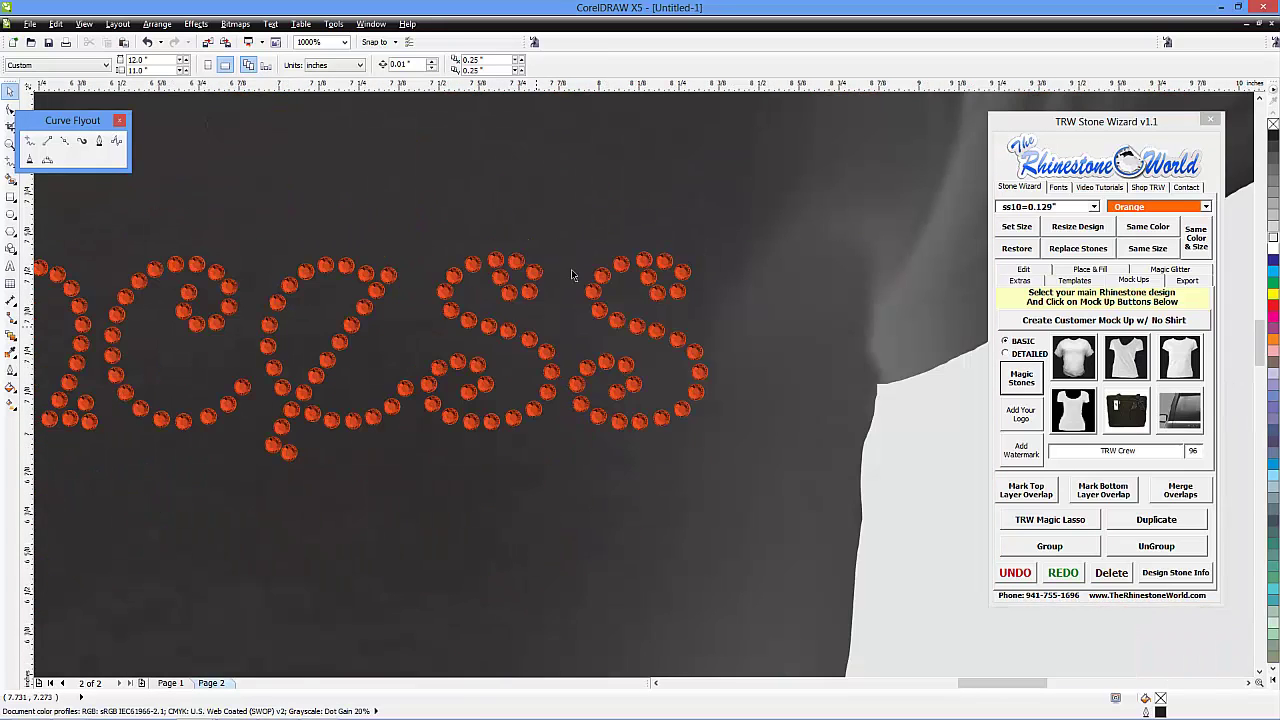
pyautogui.scroll(-2, 520, 370)
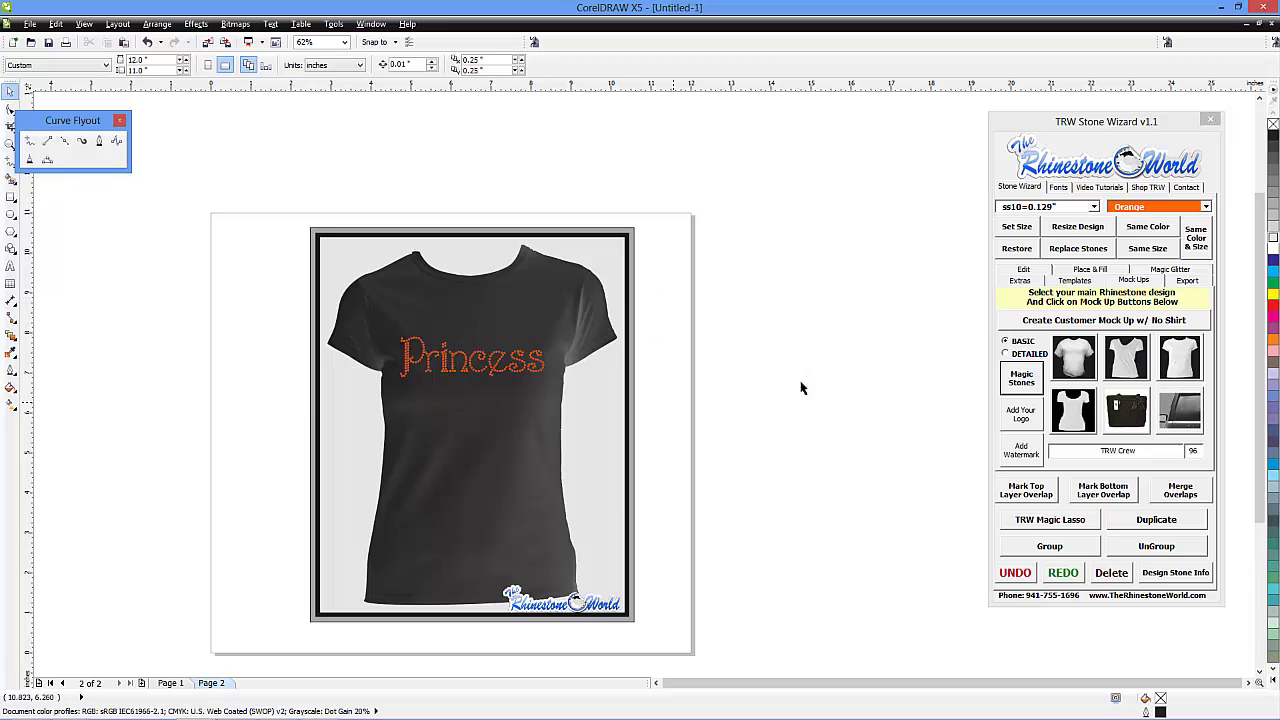
# - Select only the shirt image inside the mock-up group, fill it with white, and deselect it
pyautogui.click(594, 334)
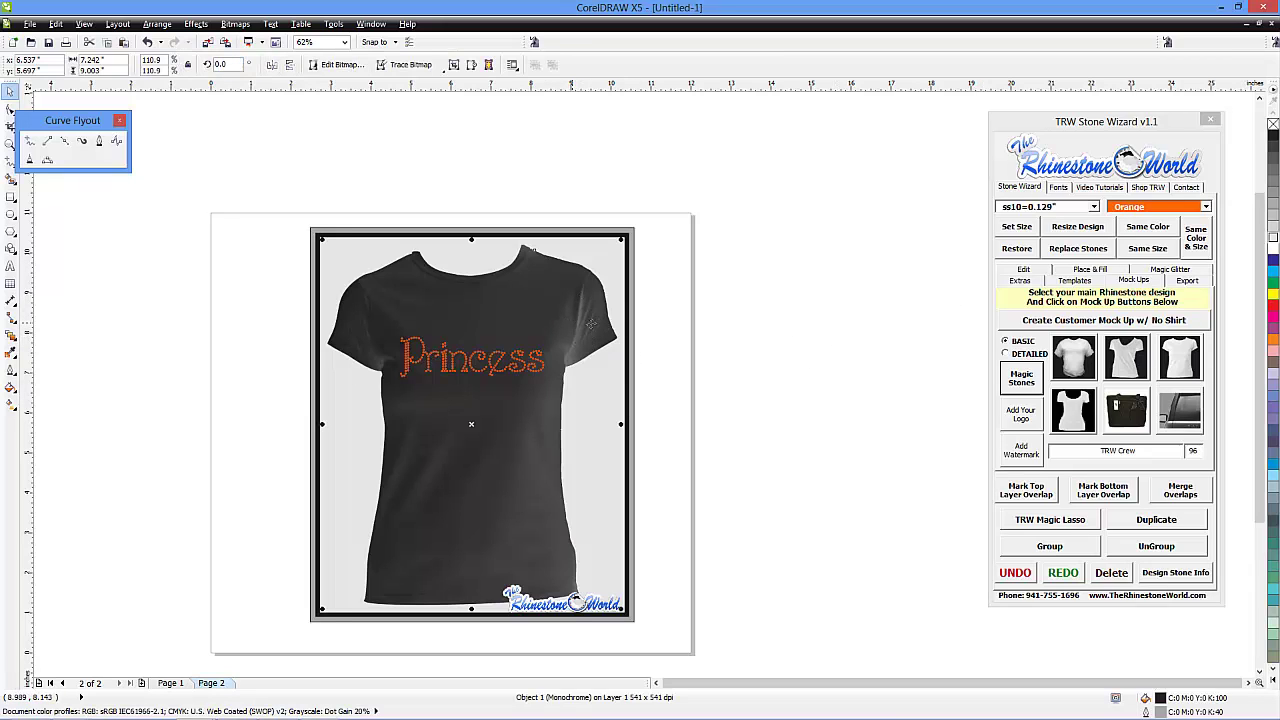
pyautogui.click(663, 349)
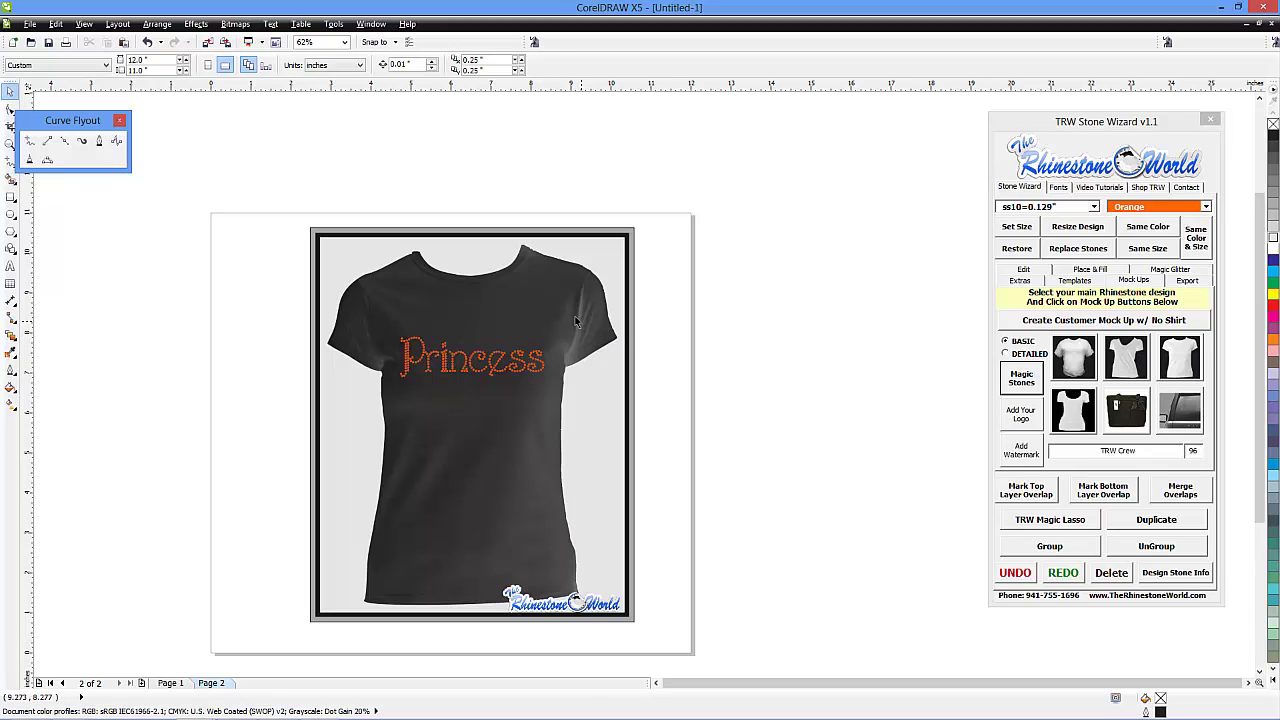
pyautogui.click(577, 321)
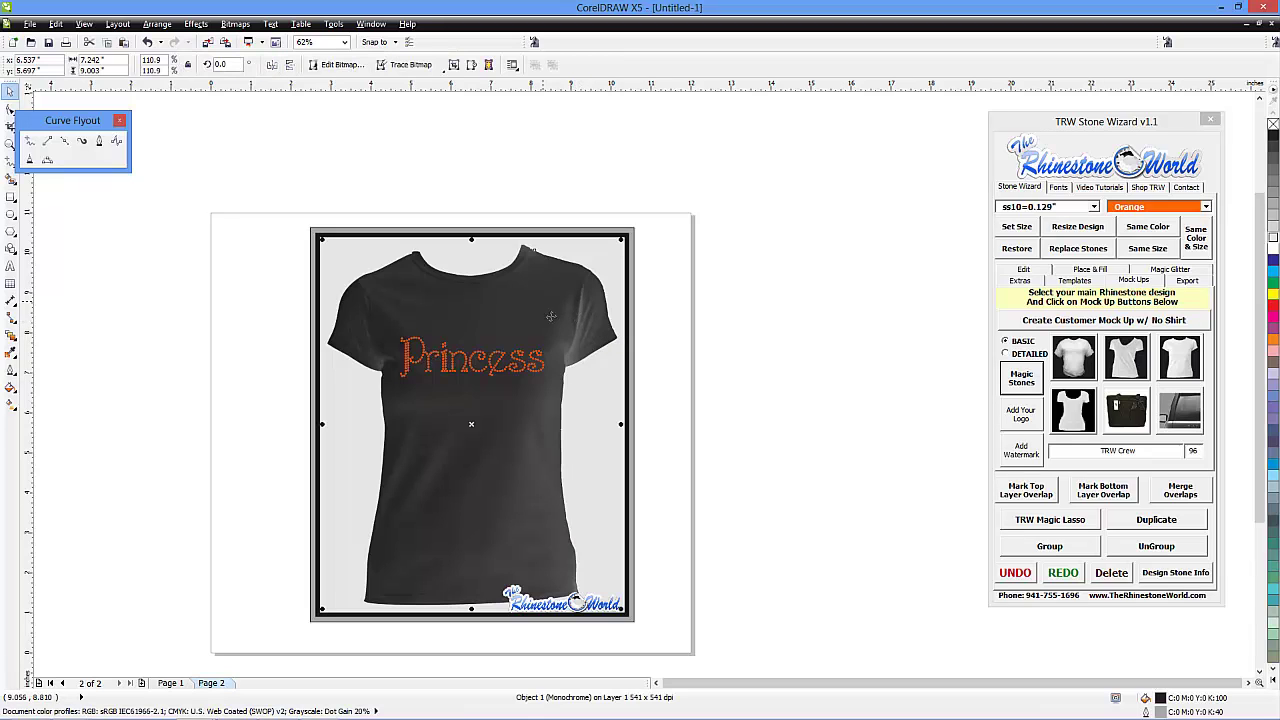
pyautogui.click(1275, 251)
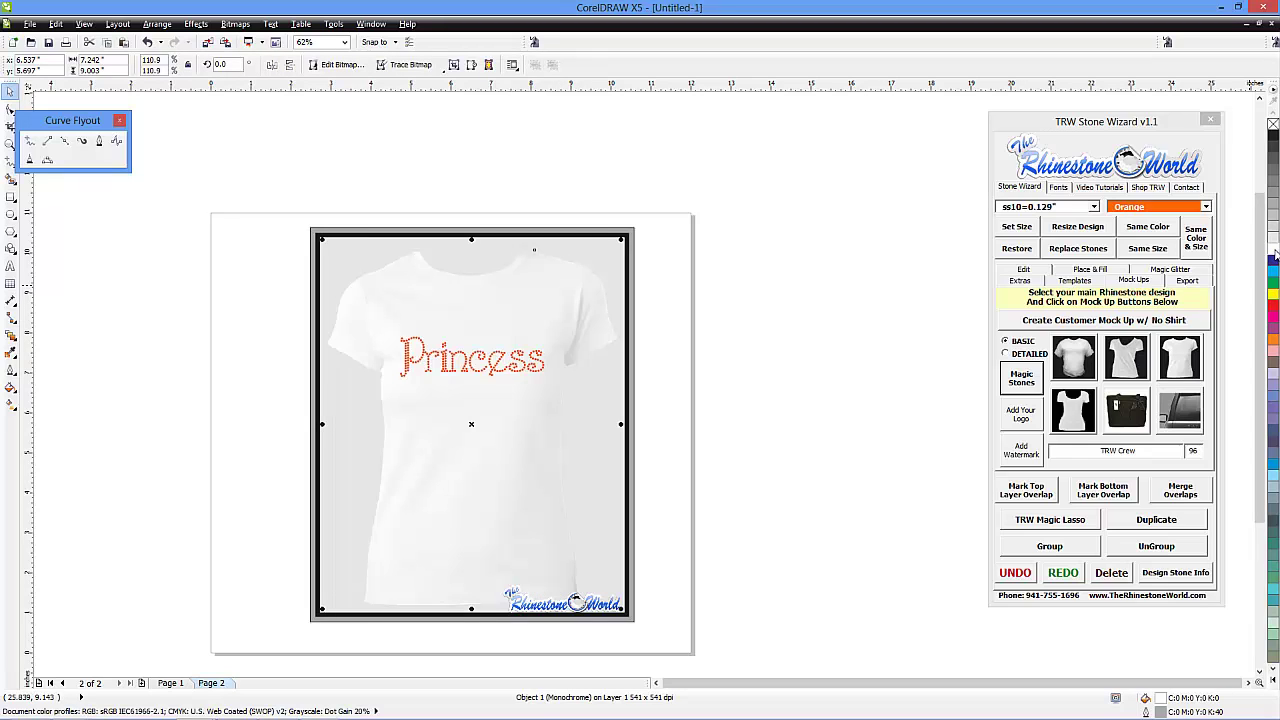
pyautogui.click(726, 338)
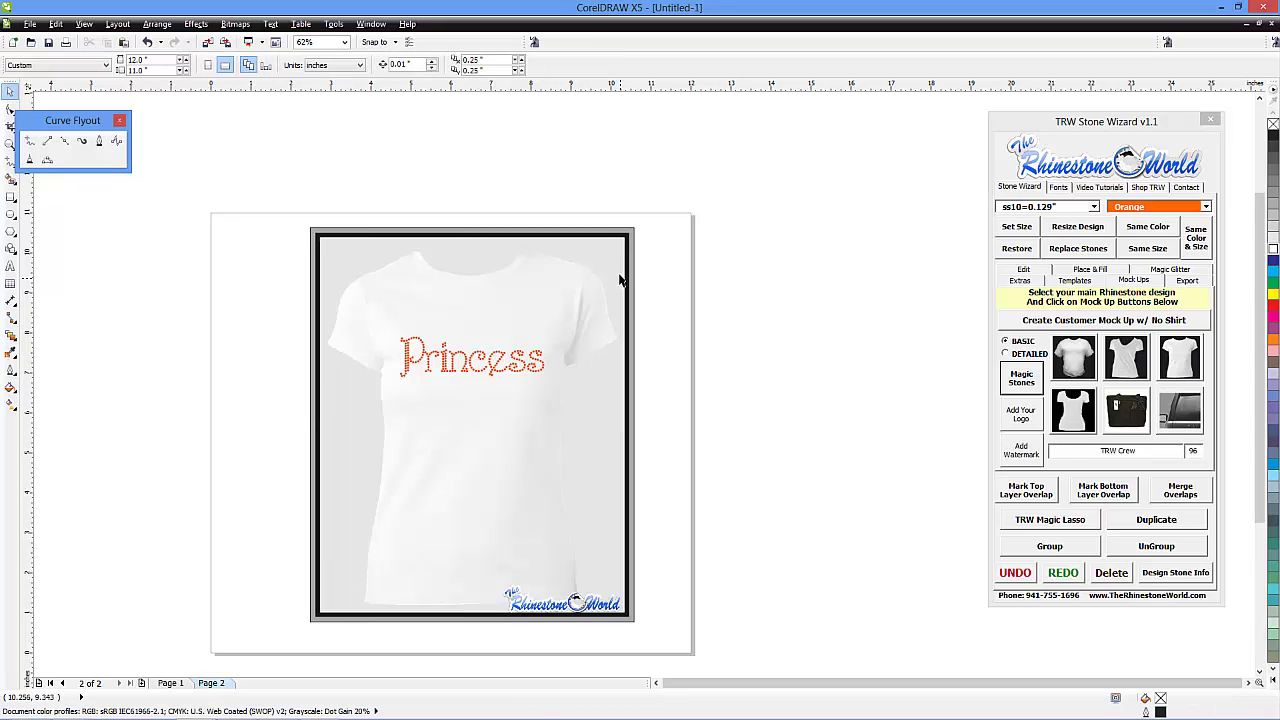
# - Recolor the background rectangle behind the white shirt, trying 80% black before applying 100% black, and inspect the mock-up
pyautogui.click(607, 259)
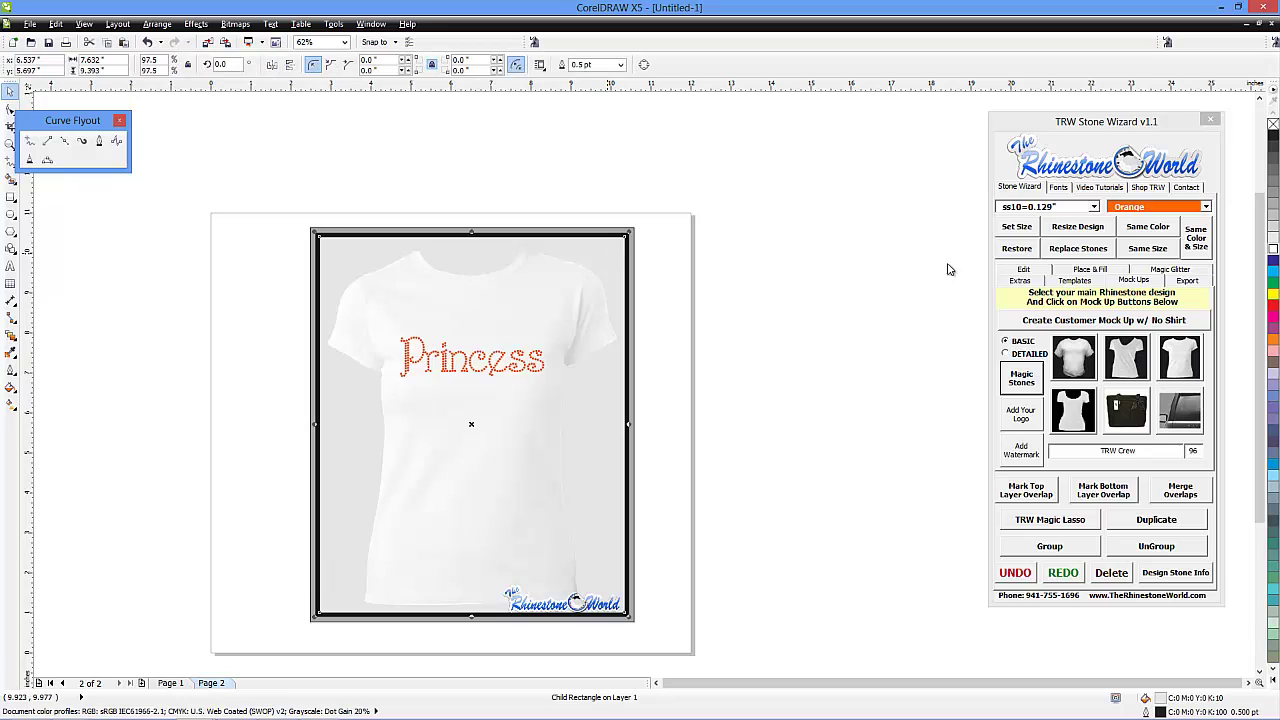
pyautogui.click(1273, 160)
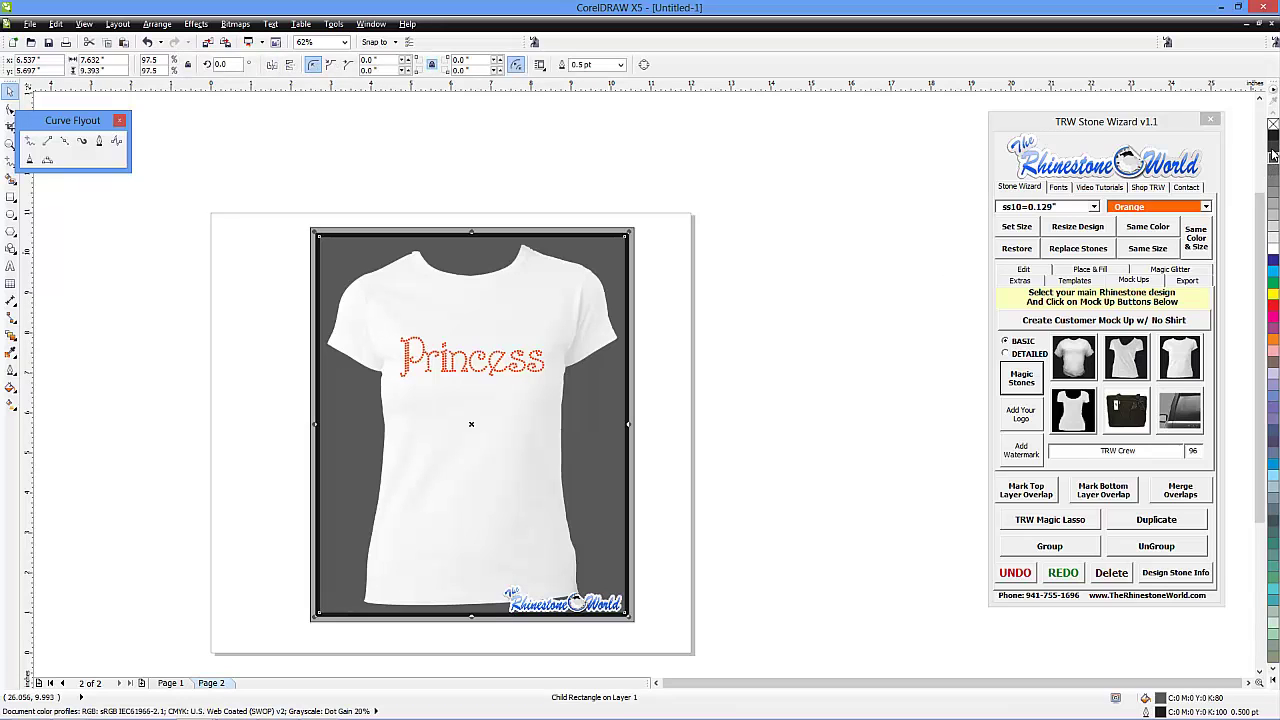
pyautogui.click(1273, 135)
pyautogui.click(750, 342)
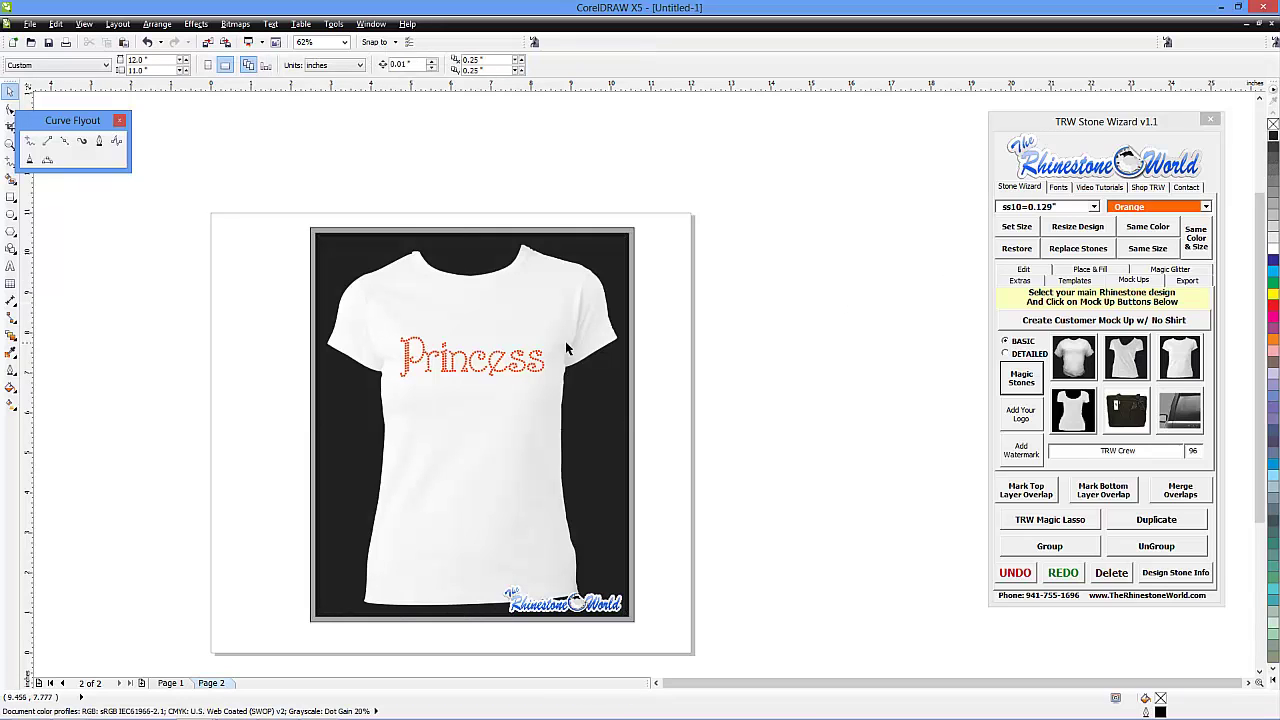
pyautogui.scroll(3, 622, 286)
pyautogui.scroll(-3, 622, 286)
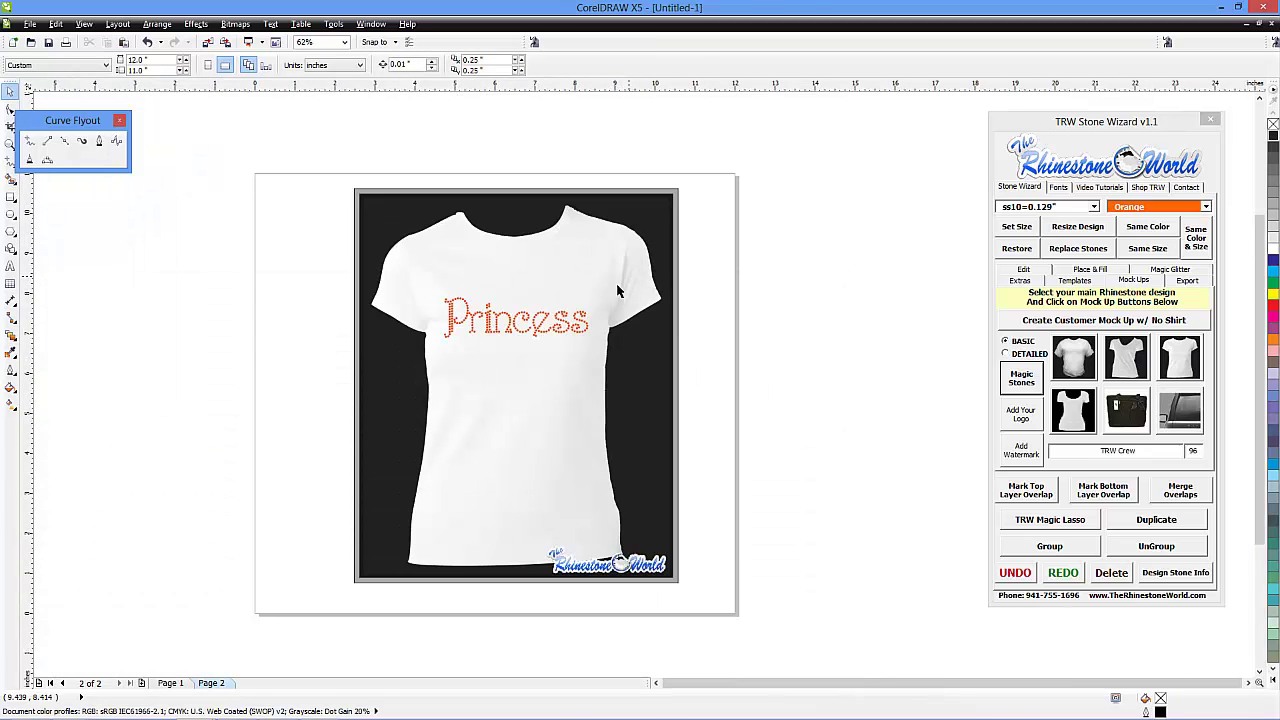
# - Select the shirt image and try shading outline colors of 40% and 70% black before applying C100 M100 Y100 K100
pyautogui.click(603, 273)
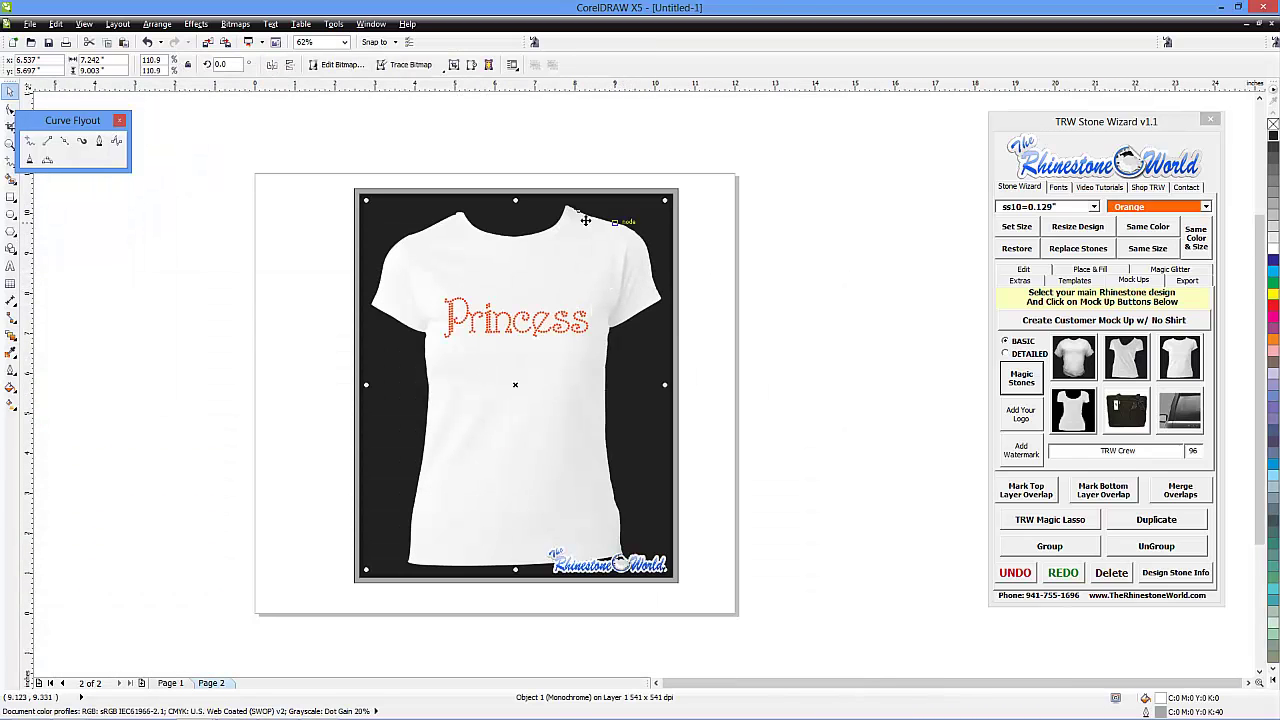
pyautogui.click(1273, 676)
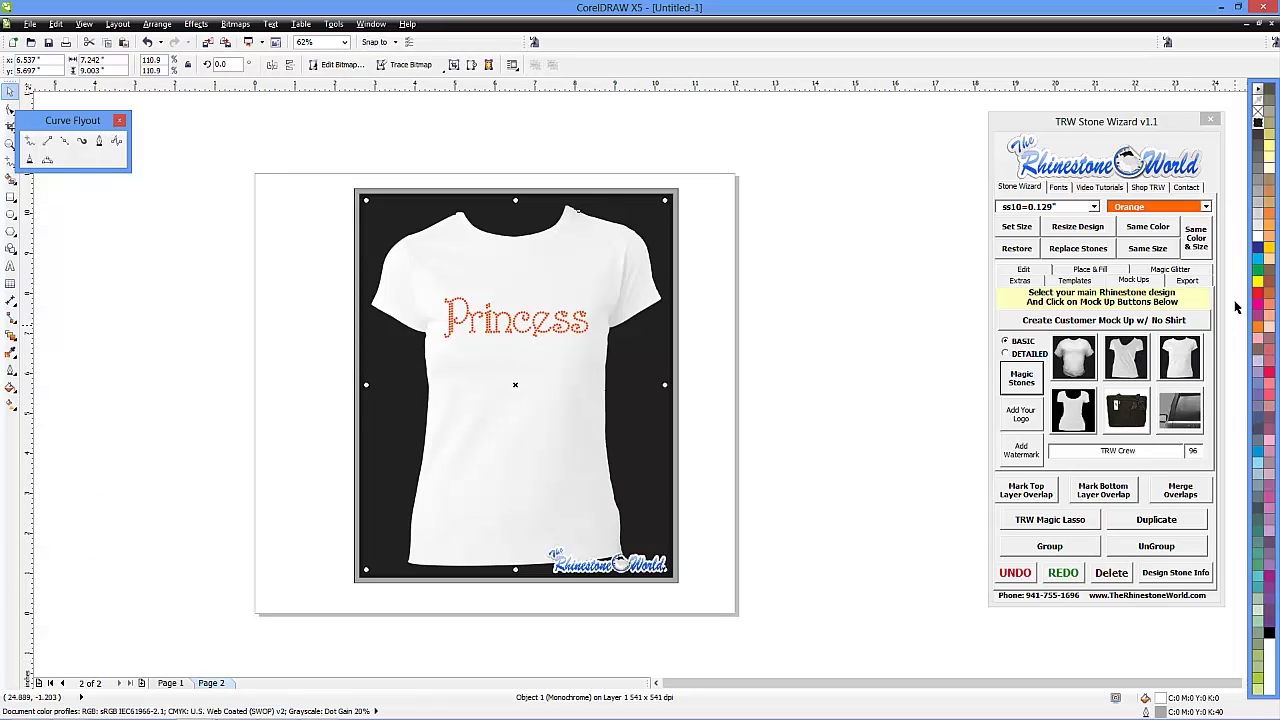
pyautogui.click(1270, 634)
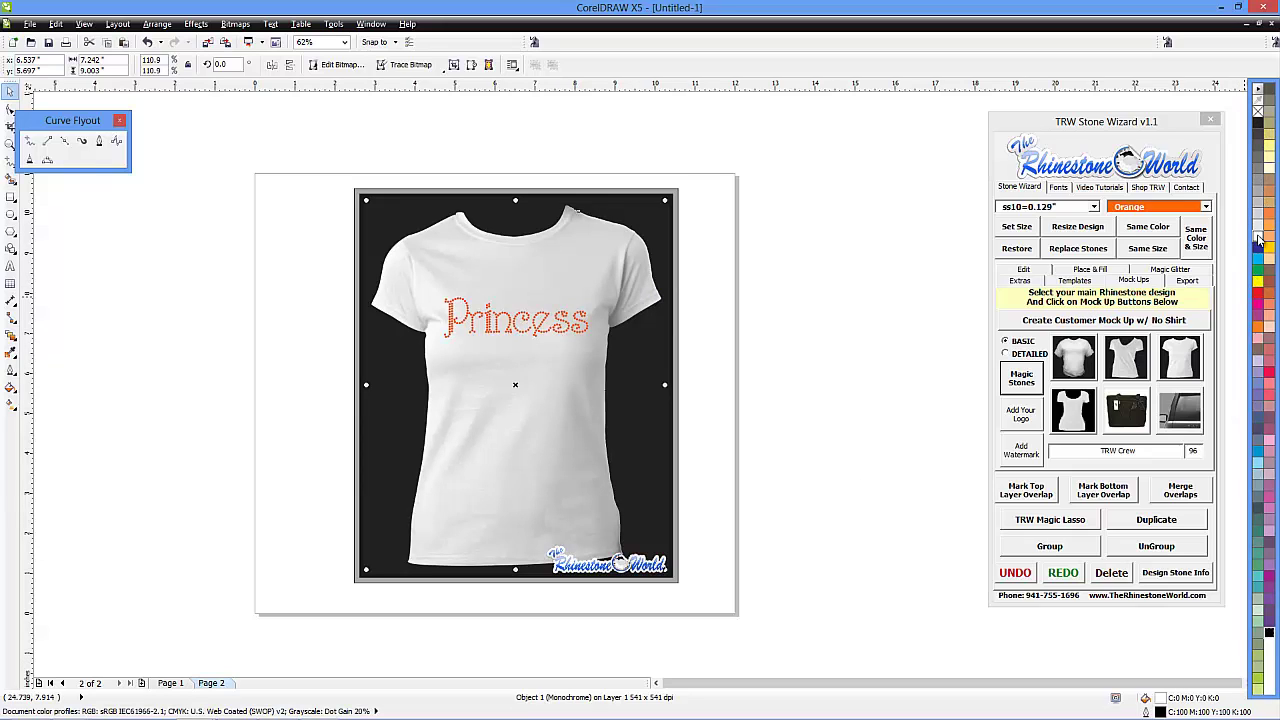
pyautogui.click(1258, 236)
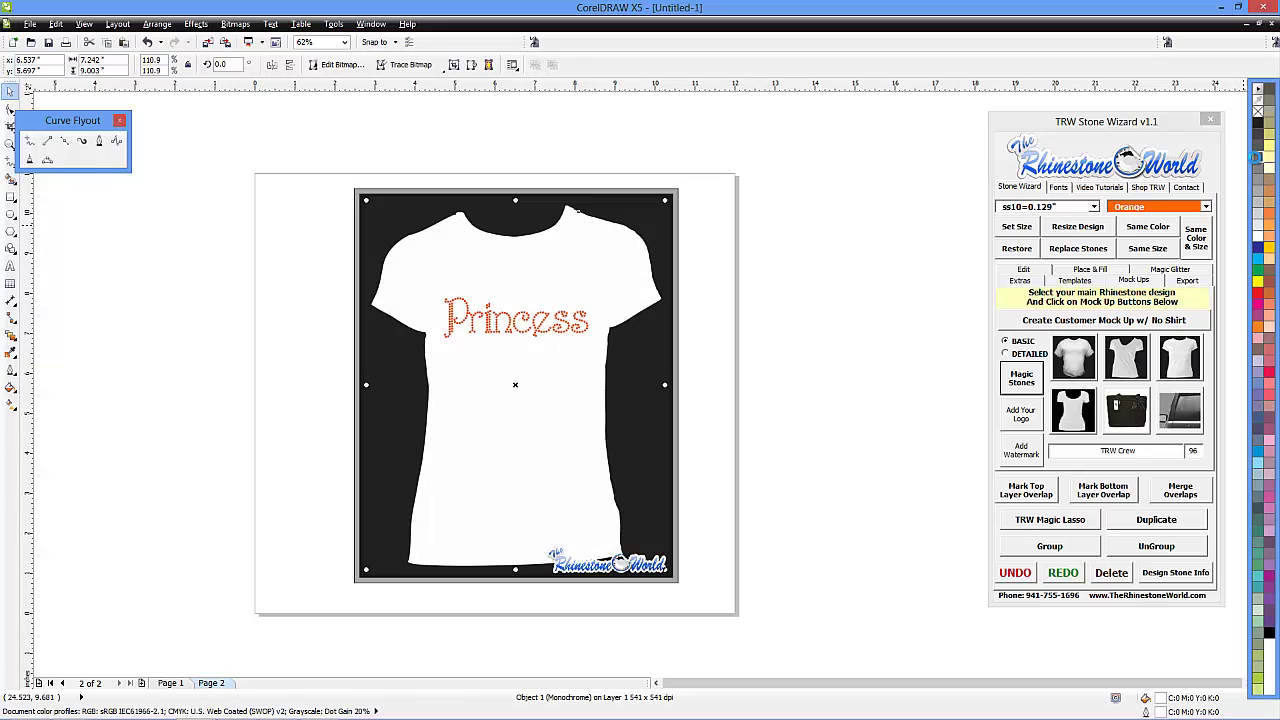
pyautogui.click(1258, 162)
pyautogui.click(1259, 190)
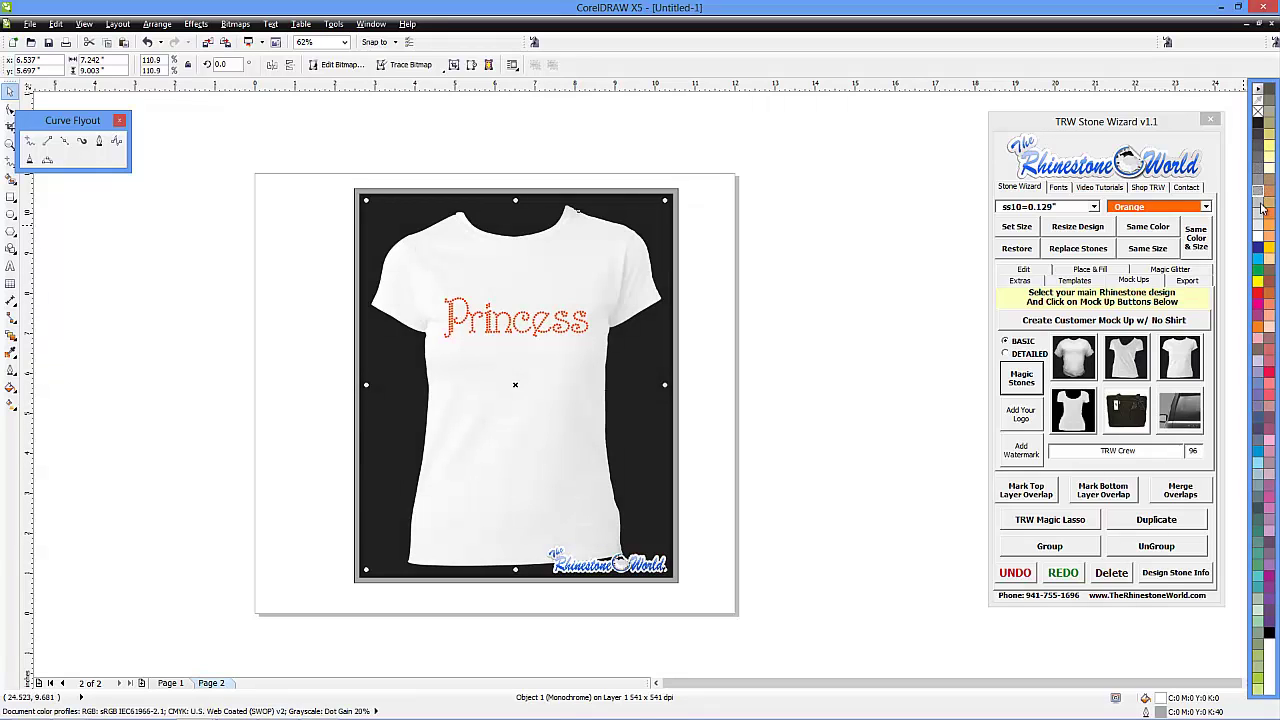
pyautogui.click(1258, 162)
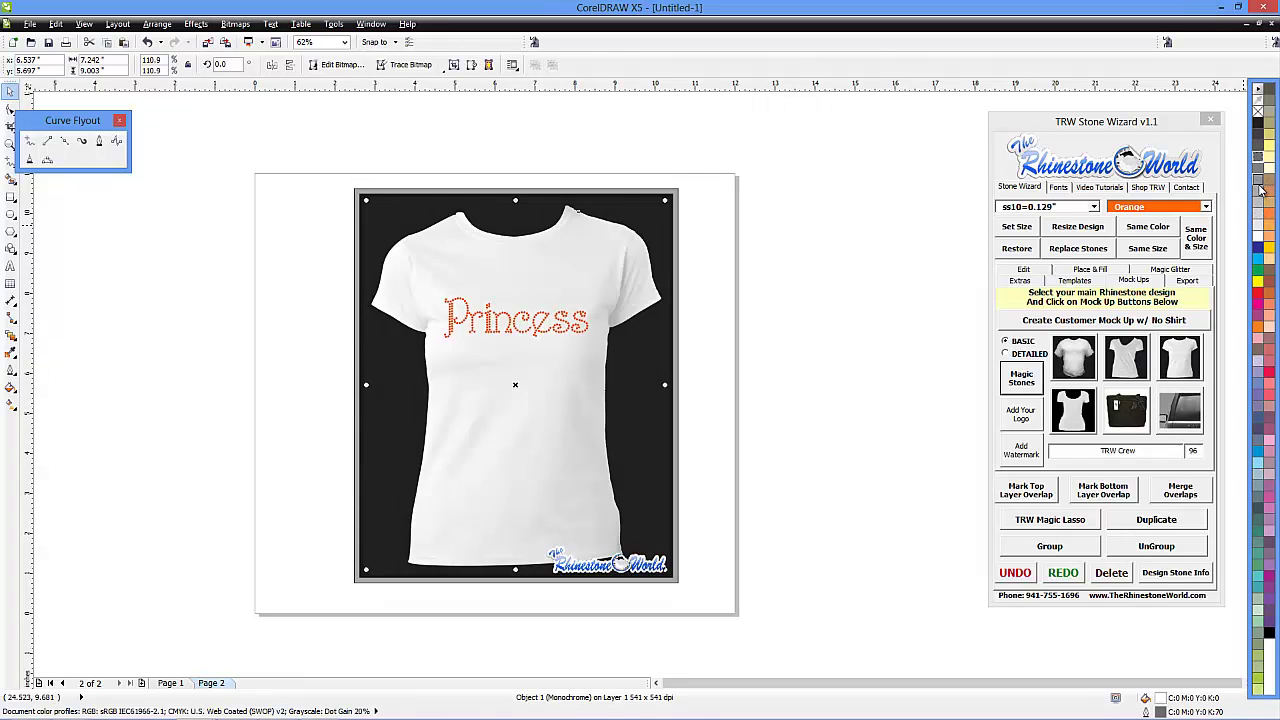
pyautogui.click(1259, 190)
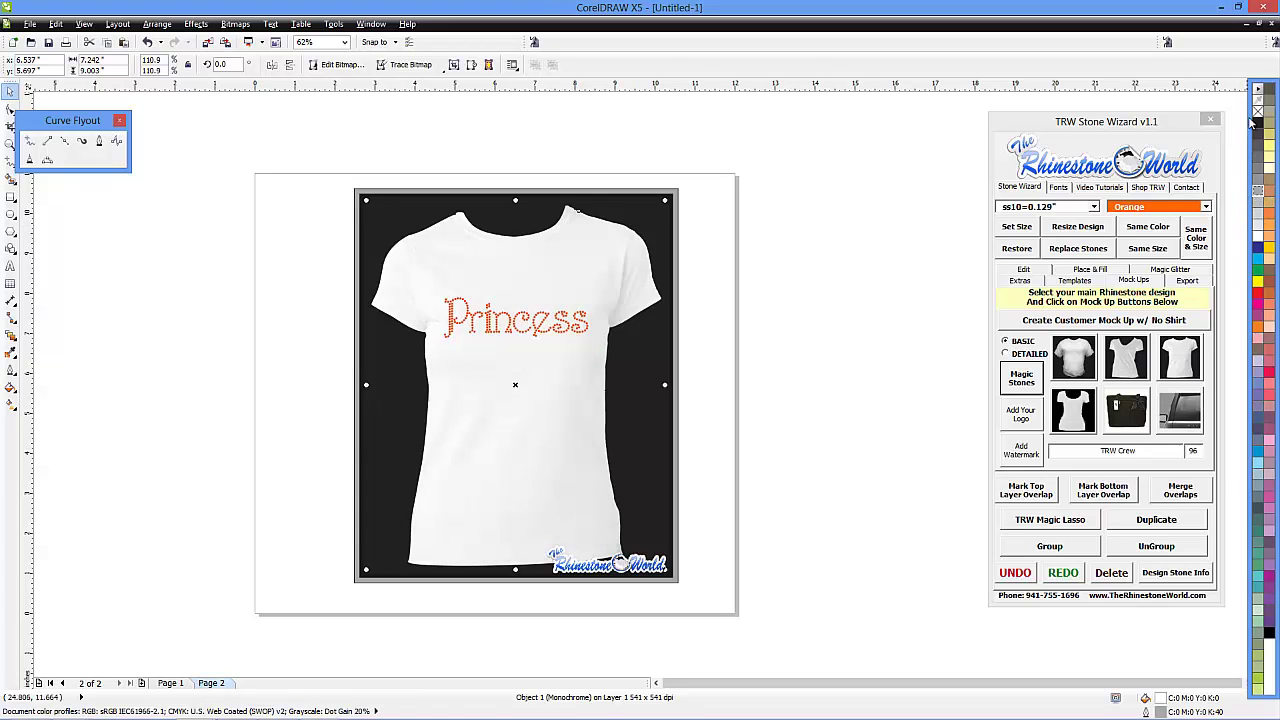
pyautogui.click(1268, 633)
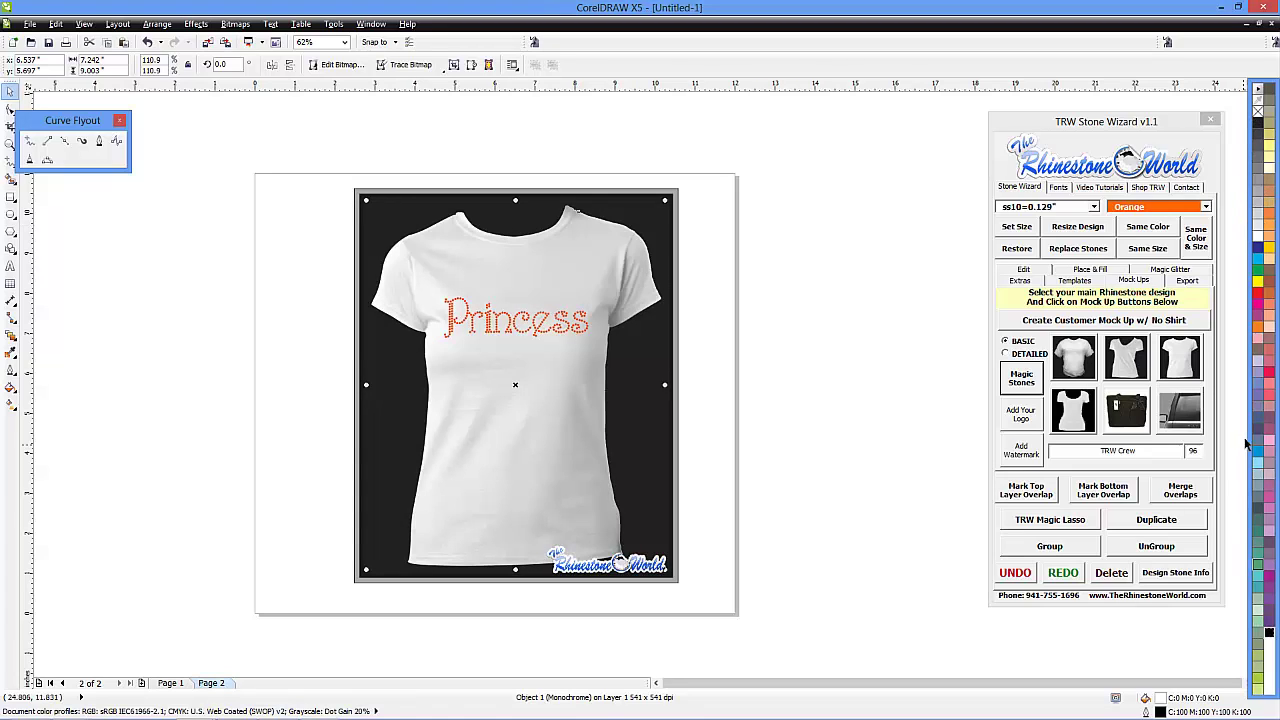
# - Fill the shirt with yellow (C0 M0 Y100 K0) and deselect it
pyautogui.click(1258, 303)
pyautogui.click(1259, 281)
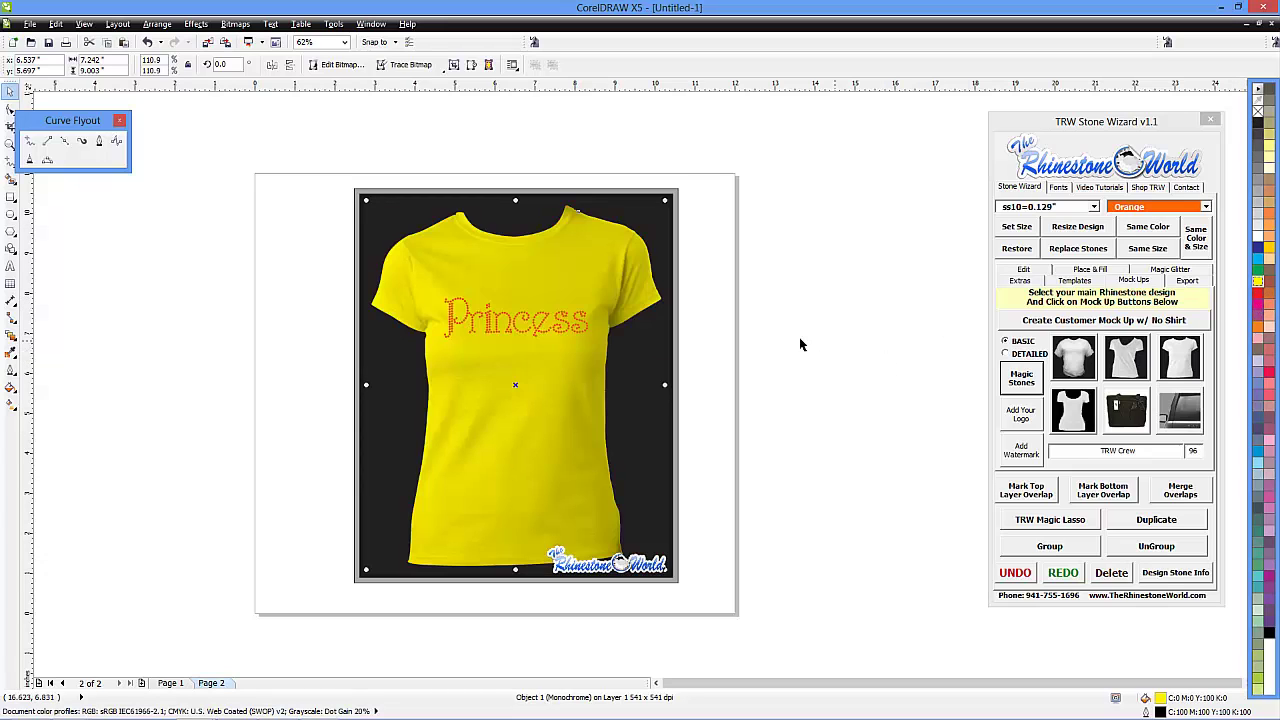
pyautogui.click(783, 345)
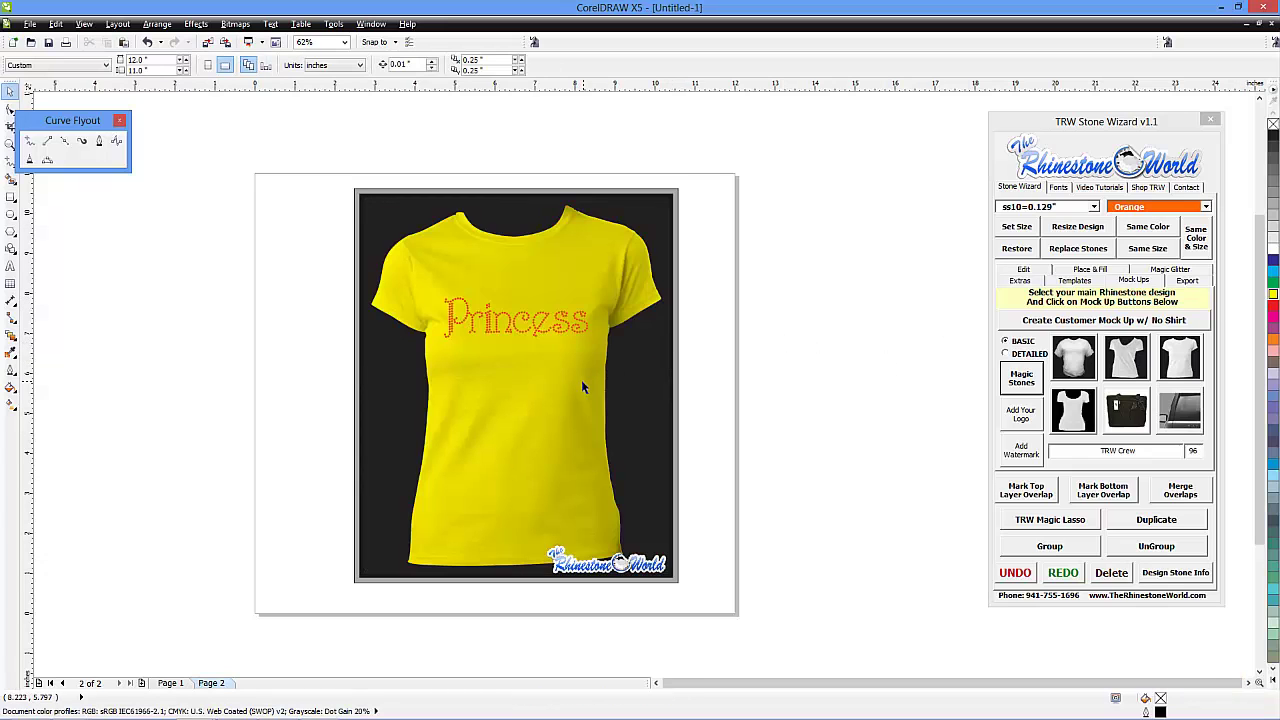
# - Select the yellow shirt and darken its fill by repeatedly mixing in small increments of black, past C0 M0 Y19 K82
pyautogui.click(571, 405)
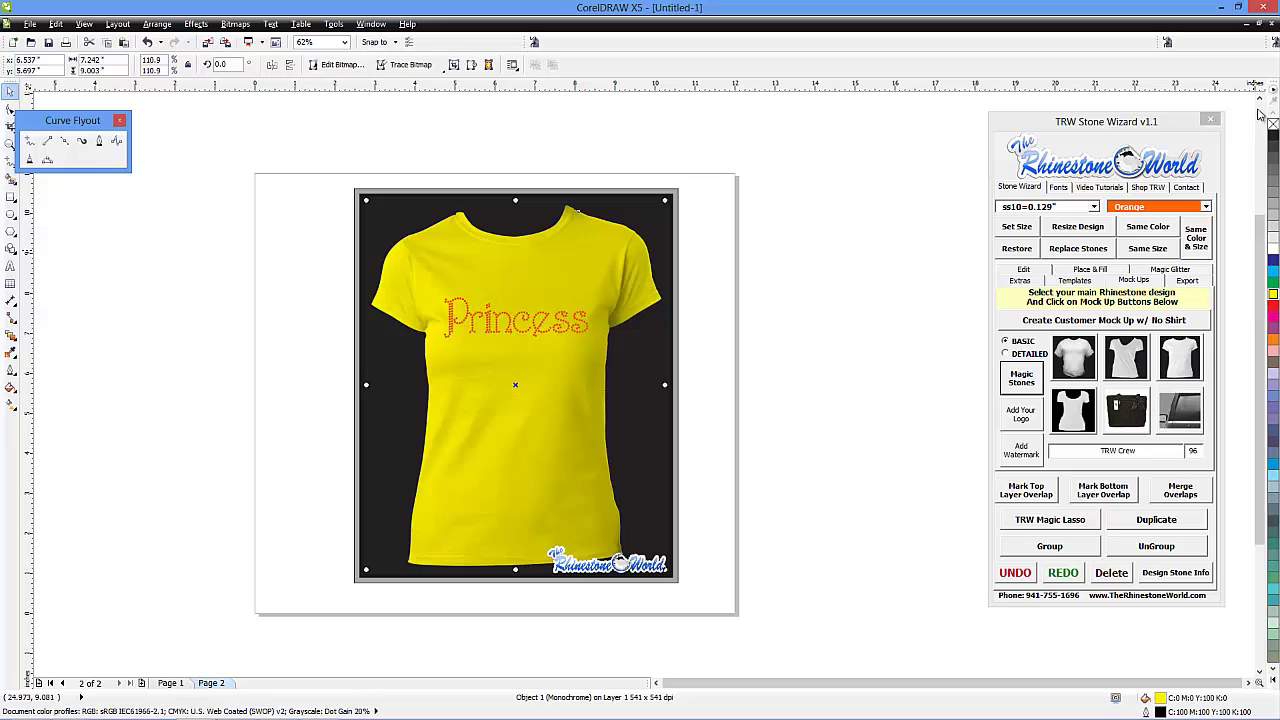
pyautogui.click(1273, 136)
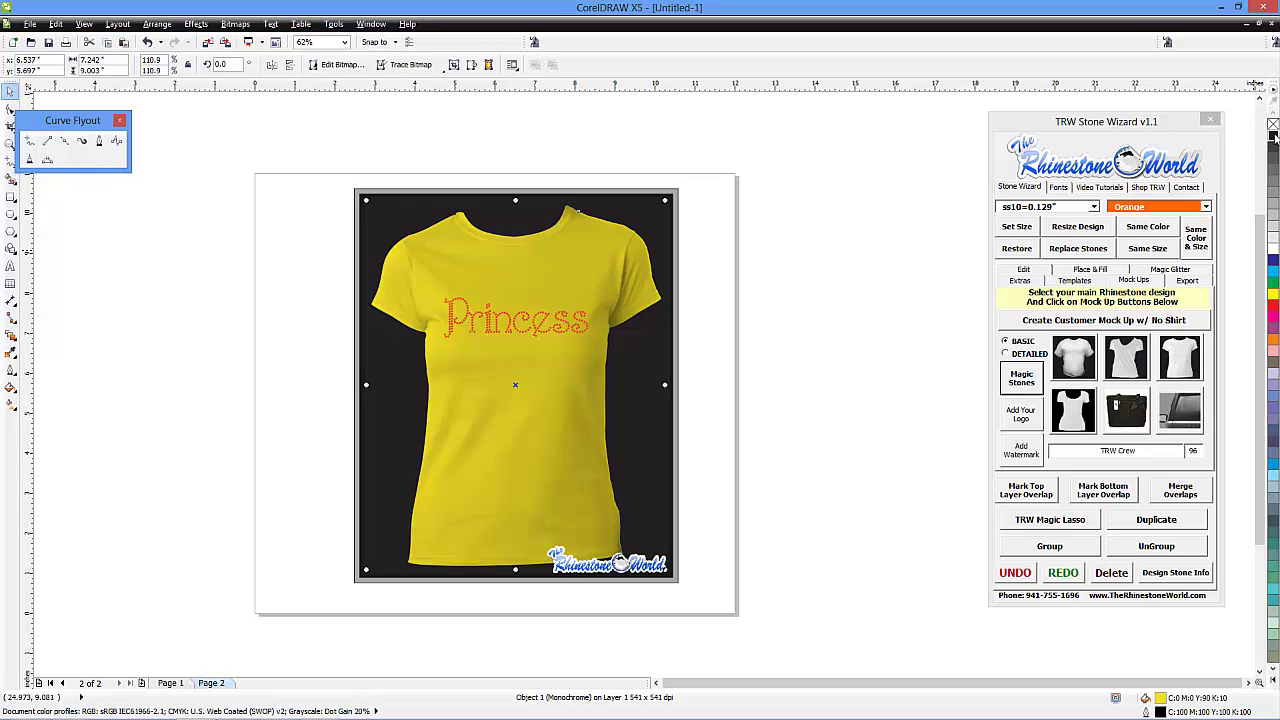
pyautogui.keyDown('ctrl'); pyautogui.click(1274, 140); pyautogui.keyUp('ctrl')
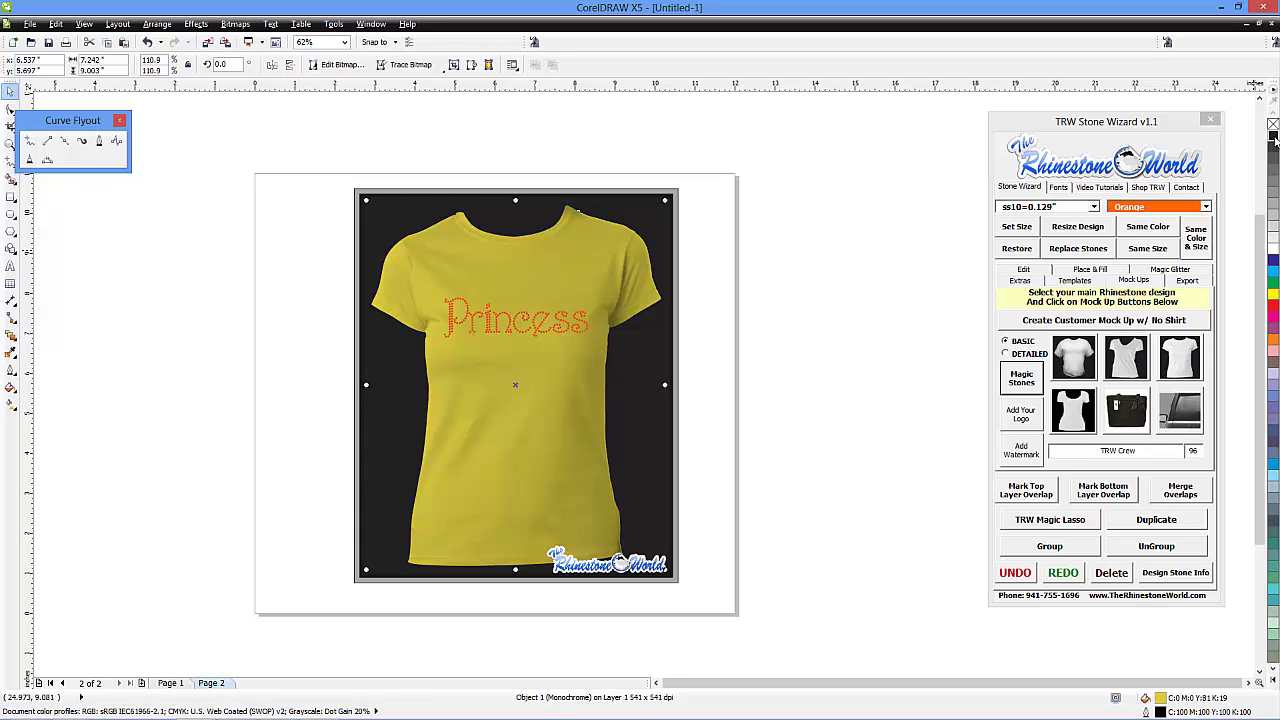
pyautogui.keyDown('ctrl'); pyautogui.click(1274, 140); pyautogui.keyUp('ctrl')
pyautogui.keyDown('ctrl'); pyautogui.click(1274, 140); pyautogui.keyUp('ctrl')
pyautogui.keyDown('ctrl'); pyautogui.click(1274, 140); pyautogui.keyUp('ctrl')
pyautogui.keyDown('ctrl'); pyautogui.click(1274, 140); pyautogui.keyUp('ctrl')
pyautogui.keyDown('ctrl'); pyautogui.click(1274, 140); pyautogui.keyUp('ctrl')
pyautogui.keyDown('ctrl'); pyautogui.click(1274, 140); pyautogui.keyUp('ctrl')
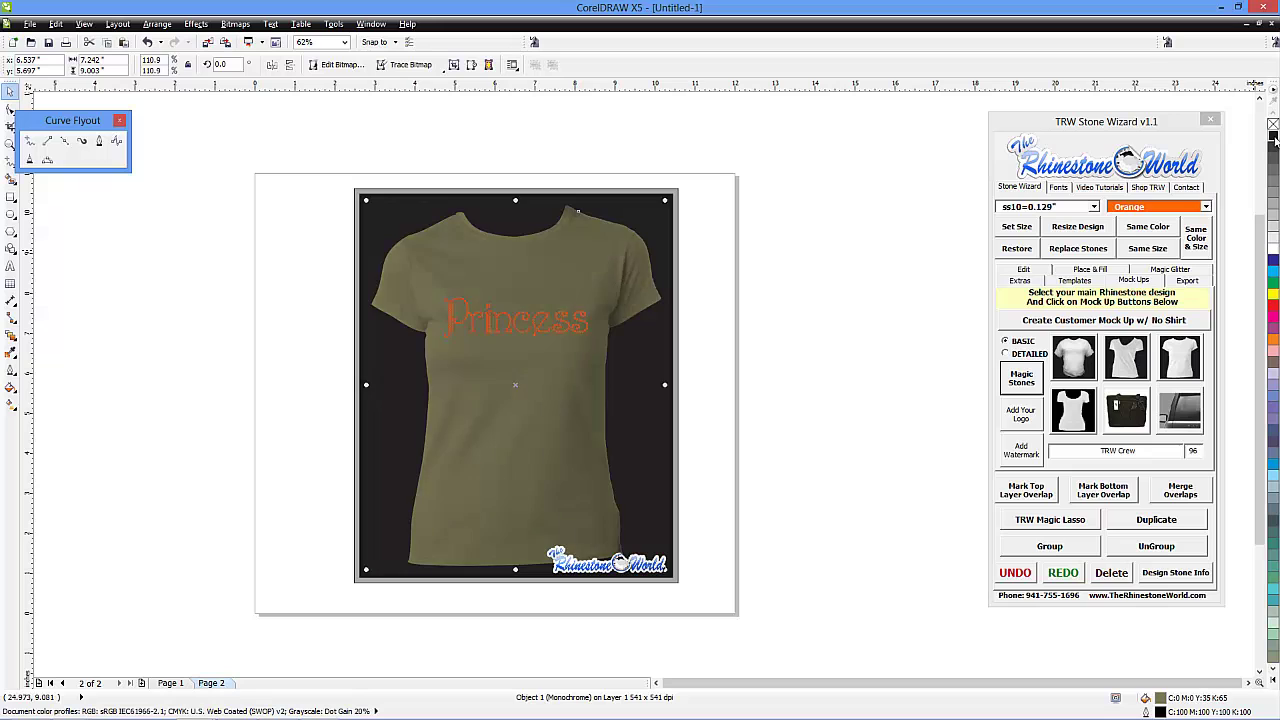
pyautogui.keyDown('ctrl'); pyautogui.click(1274, 140); pyautogui.keyUp('ctrl')
pyautogui.keyDown('ctrl'); pyautogui.click(1274, 140); pyautogui.keyUp('ctrl')
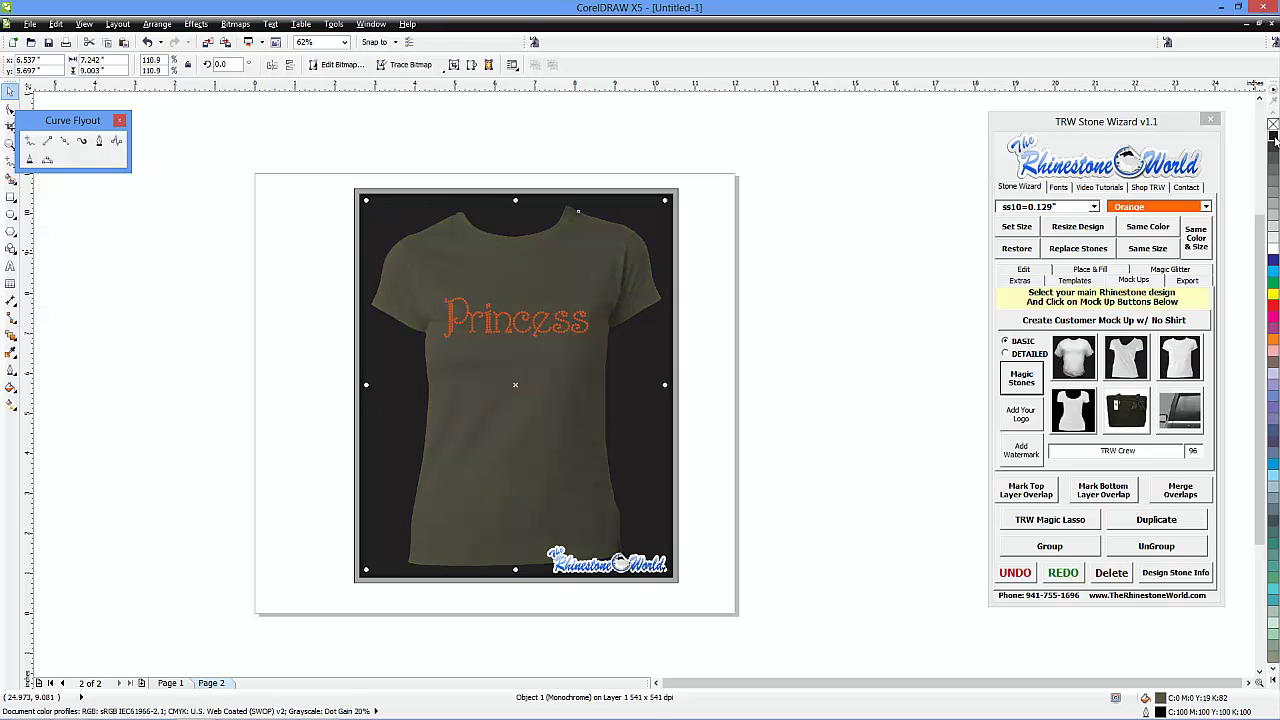
pyautogui.keyDown('ctrl'); pyautogui.click(1274, 140); pyautogui.keyUp('ctrl')
# - Fill the shirt with magenta and mix small increments of purple into the fill
pyautogui.click(1273, 319)
pyautogui.click(1274, 335)
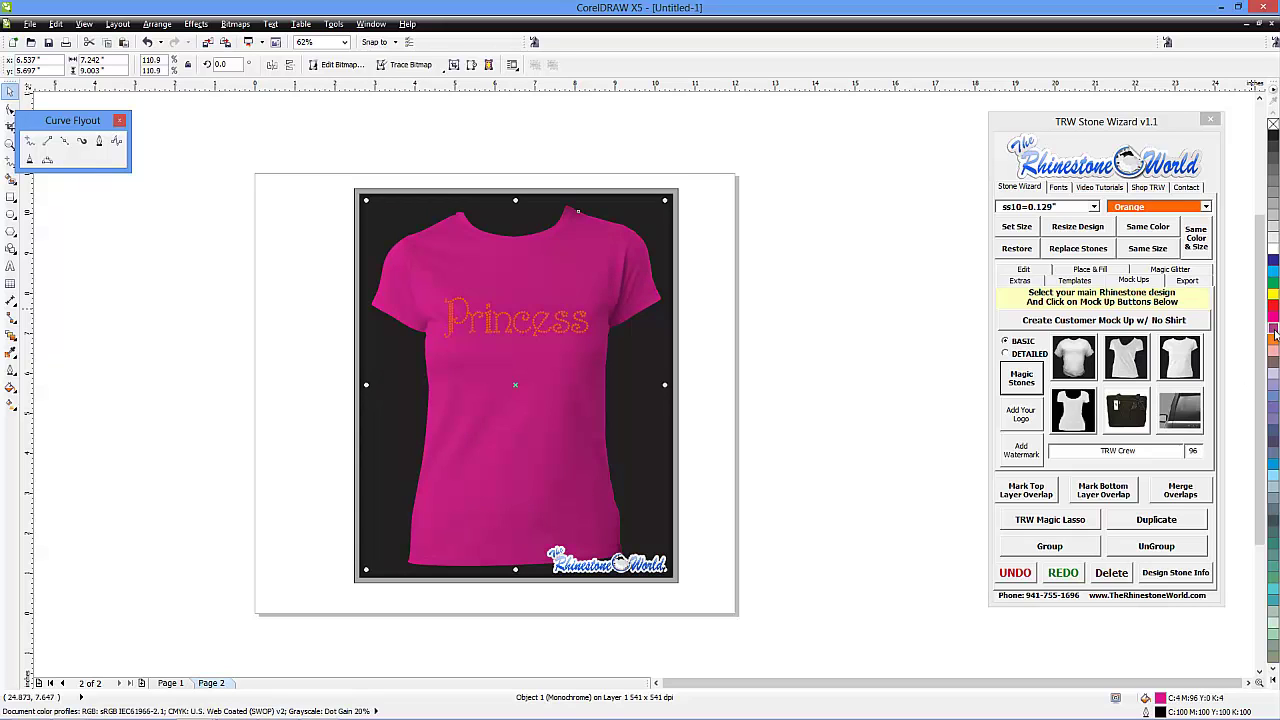
pyautogui.keyDown('ctrl'); pyautogui.click(1274, 335); pyautogui.keyUp('ctrl')
# - Mix yellow into the shirt's fill in repeated increments until it reaches C2 M6 Y93 K2
pyautogui.keyDown('ctrl'); pyautogui.click(1274, 298); pyautogui.keyUp('ctrl')
pyautogui.keyDown('ctrl'); pyautogui.click(1274, 298); pyautogui.keyUp('ctrl')
pyautogui.keyDown('ctrl'); pyautogui.click(1274, 298); pyautogui.keyUp('ctrl')
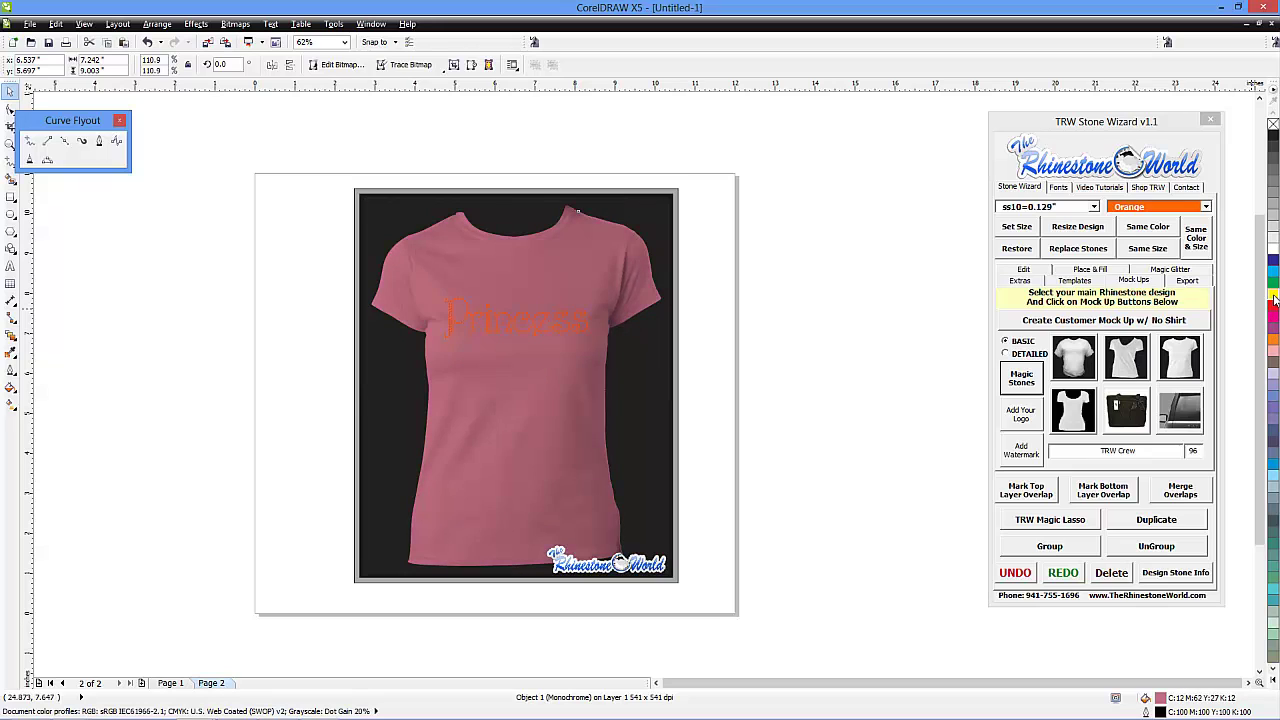
pyautogui.keyDown('ctrl'); pyautogui.click(1274, 298); pyautogui.keyUp('ctrl')
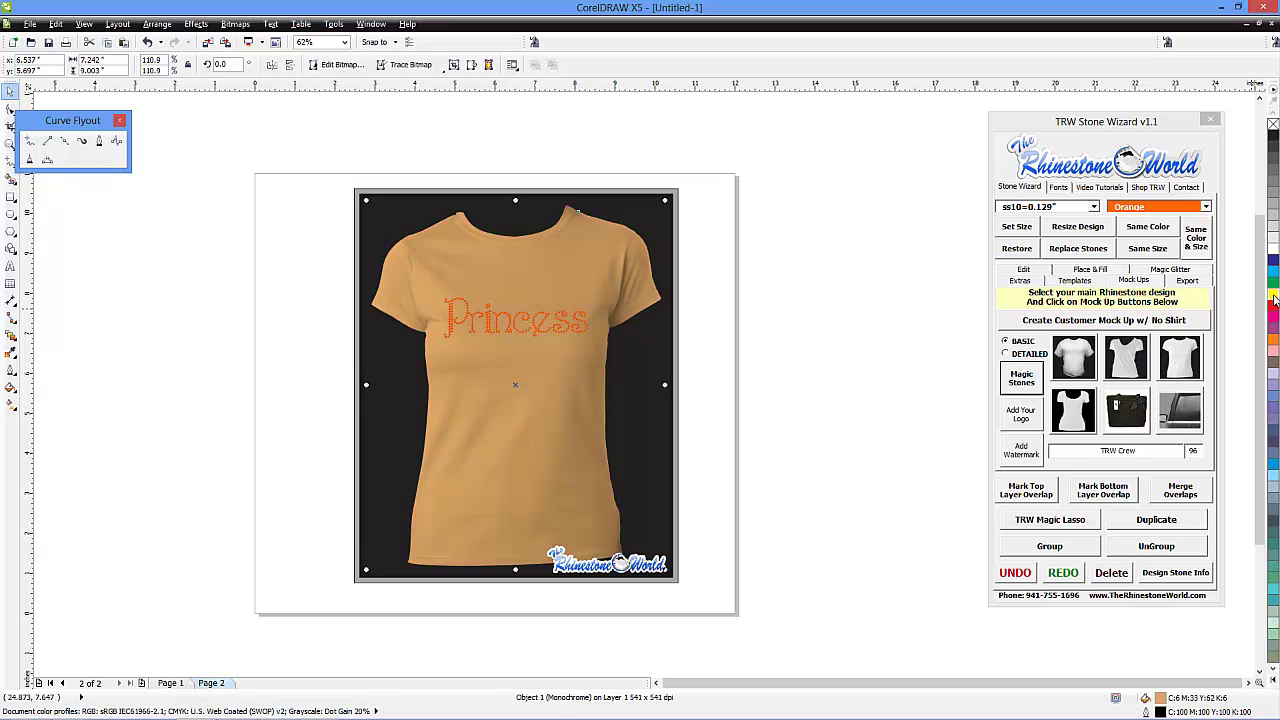
pyautogui.keyDown('ctrl'); pyautogui.click(1274, 298); pyautogui.keyUp('ctrl')
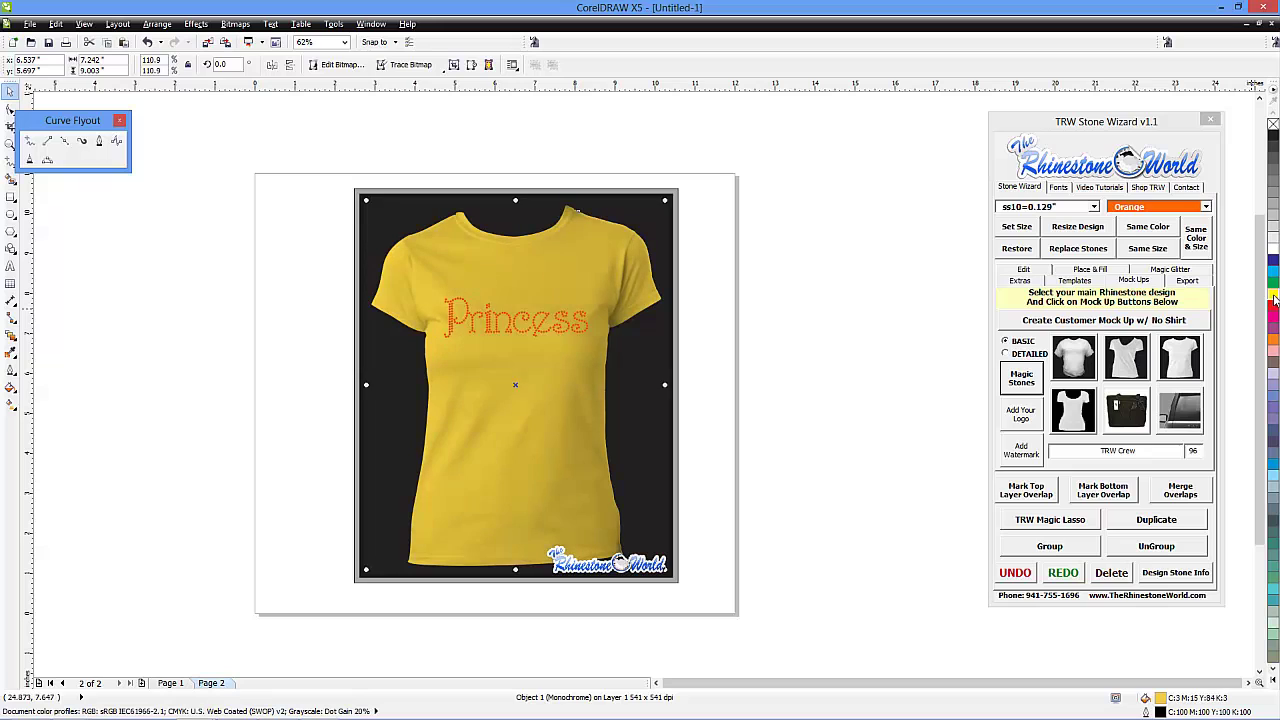
pyautogui.keyDown('ctrl'); pyautogui.click(1274, 298); pyautogui.keyUp('ctrl')
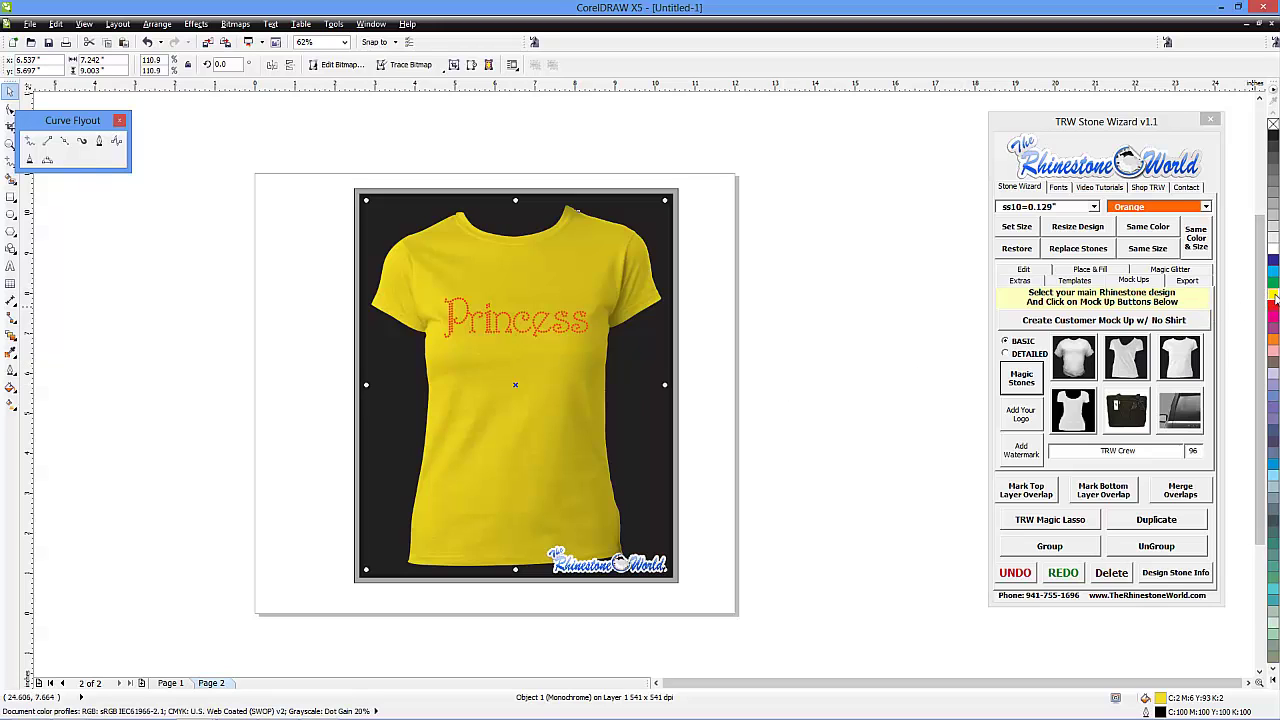
# - Recolor the shirt using neighboring palette shades, trying green, orange and light teal before applying dark plum (C46 M95 Y53 K47)
pyautogui.click(1275, 297)
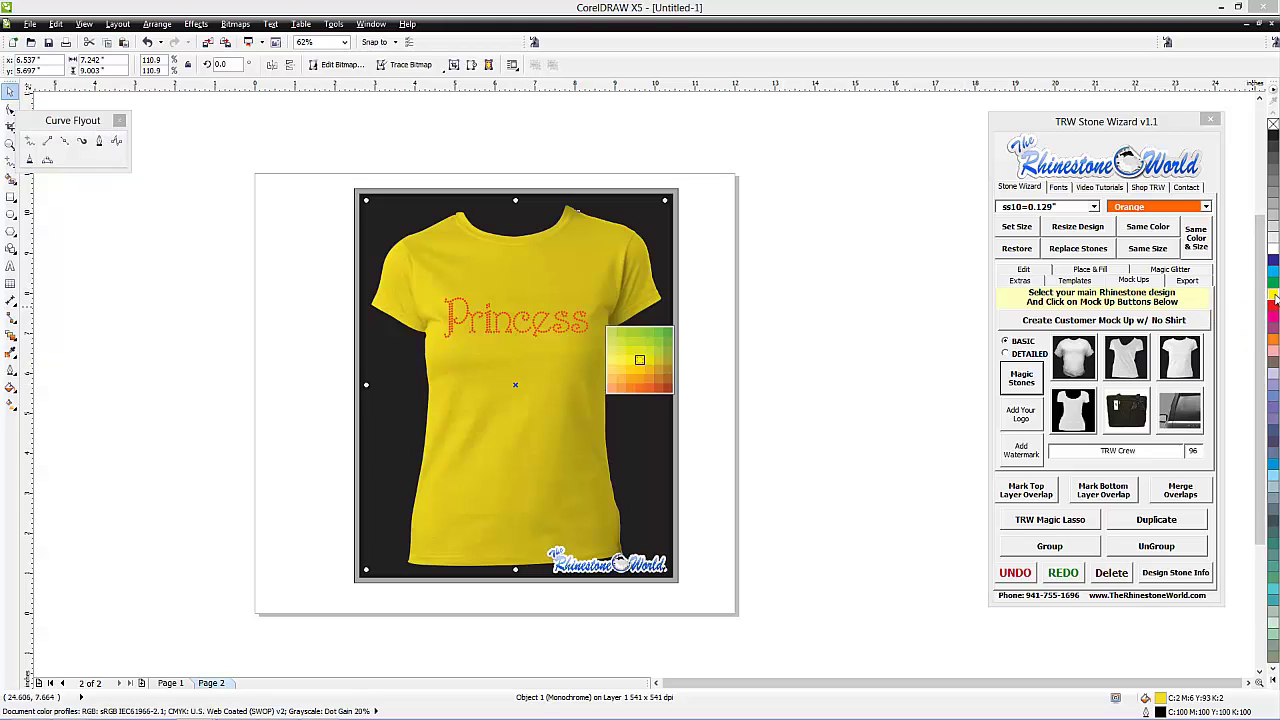
pyautogui.click(668, 341)
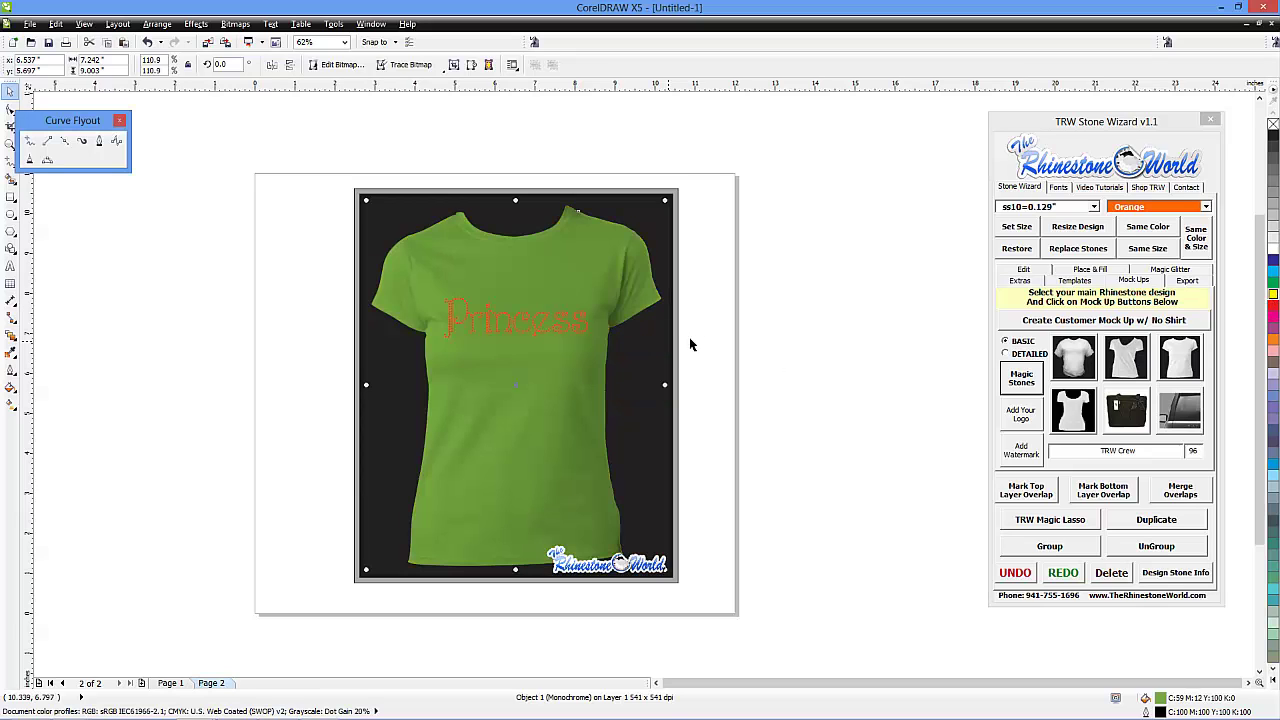
pyautogui.click(1275, 298)
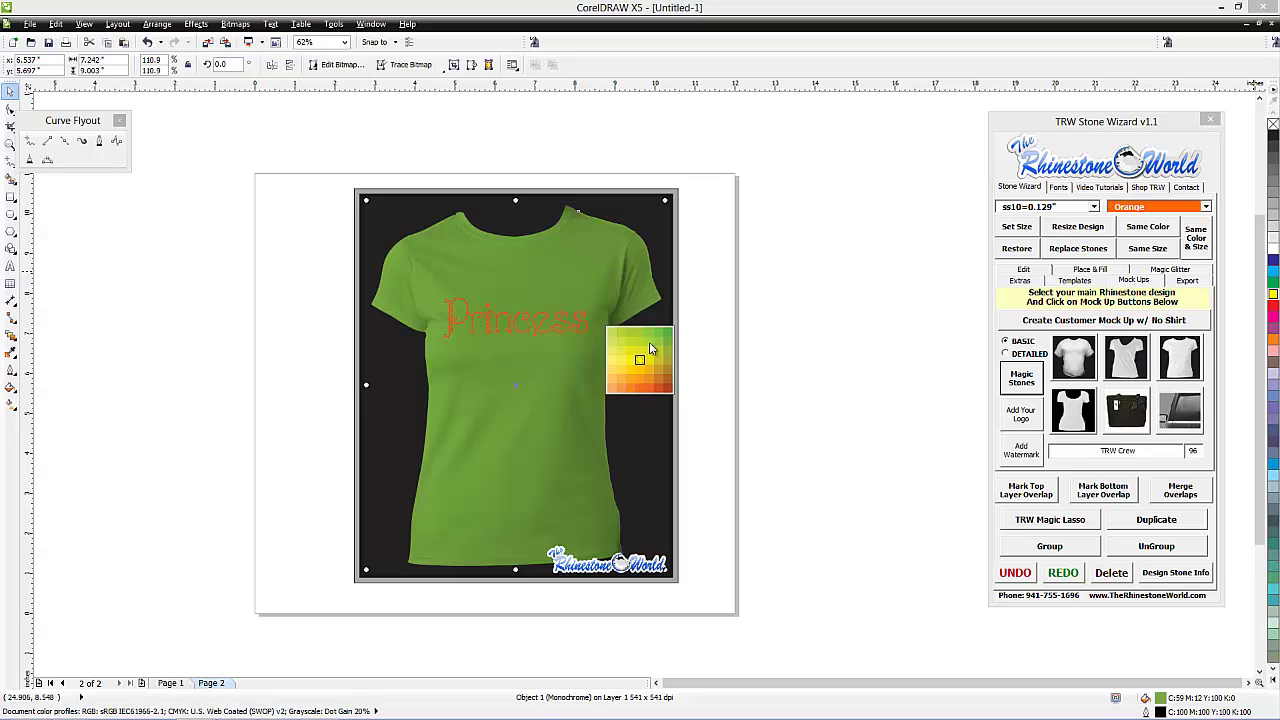
pyautogui.click(625, 392)
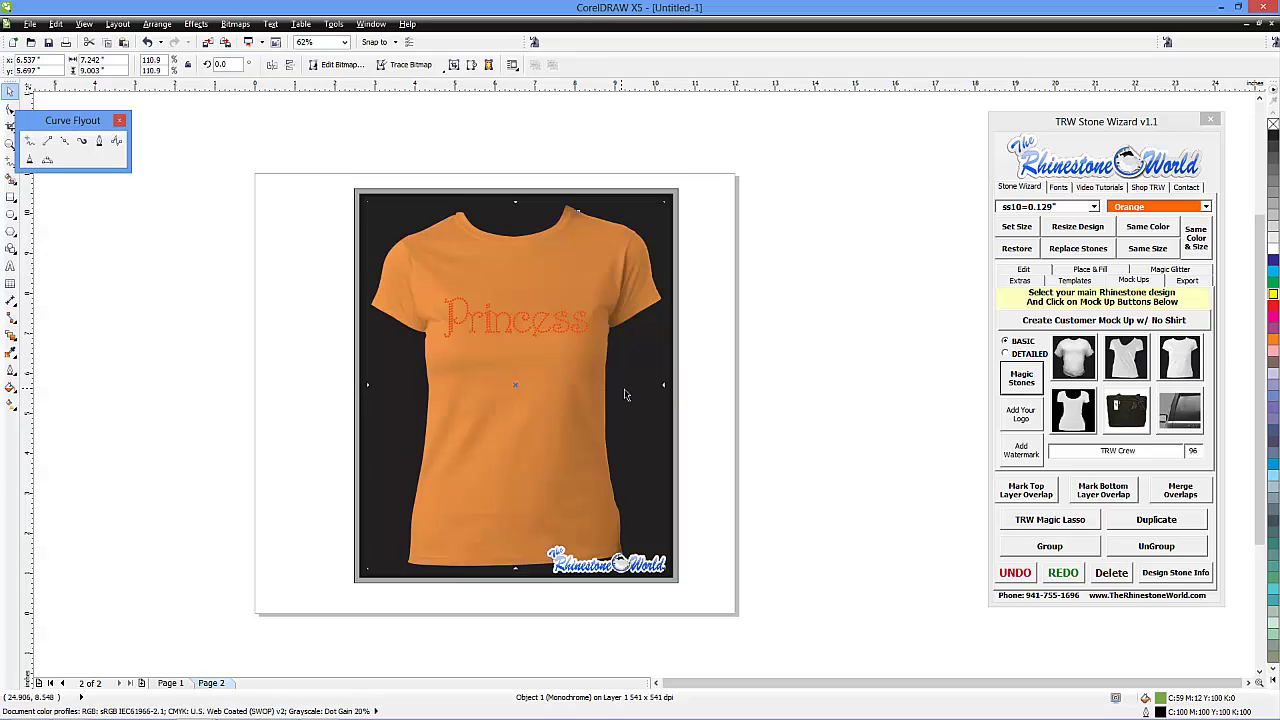
pyautogui.click(1273, 273)
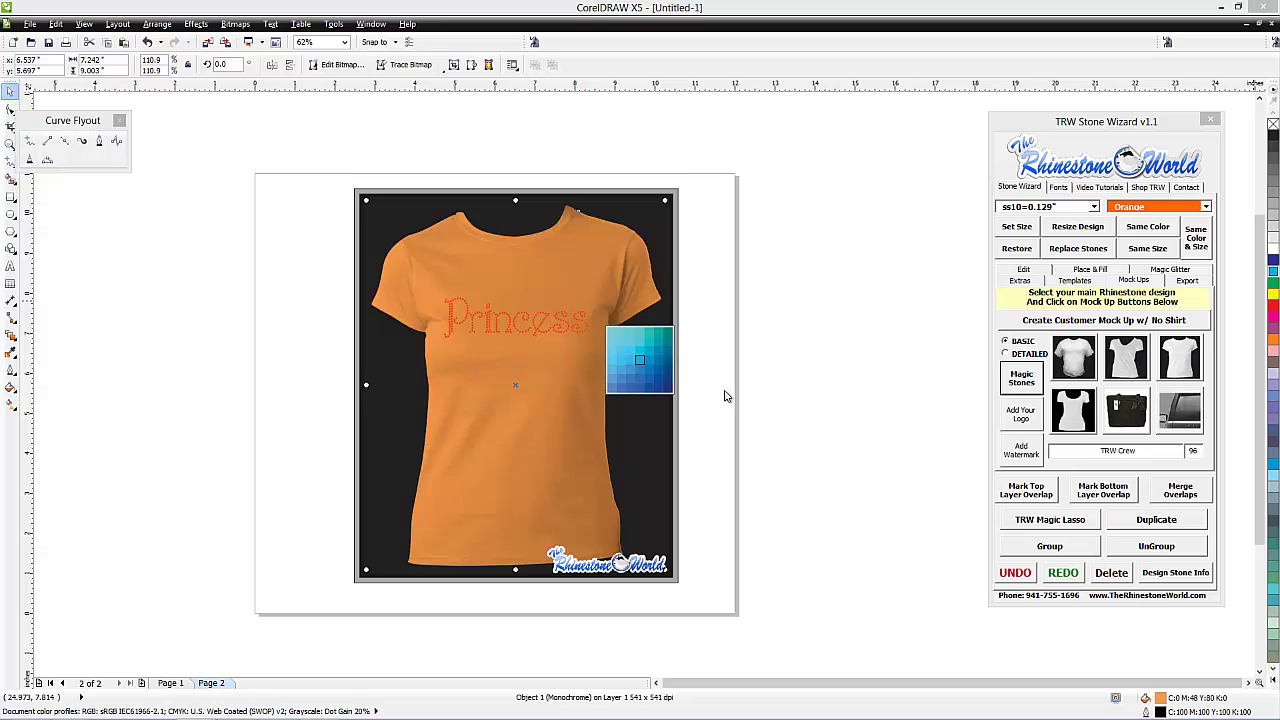
pyautogui.click(614, 337)
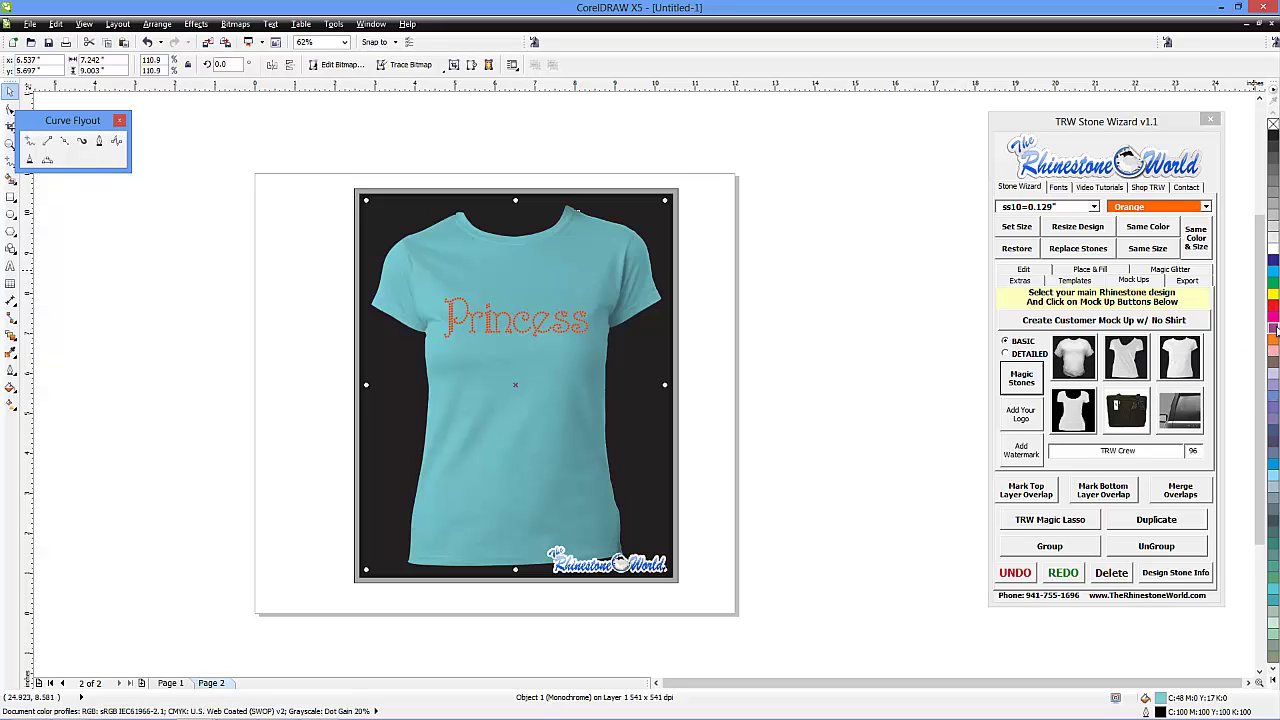
pyautogui.click(1273, 328)
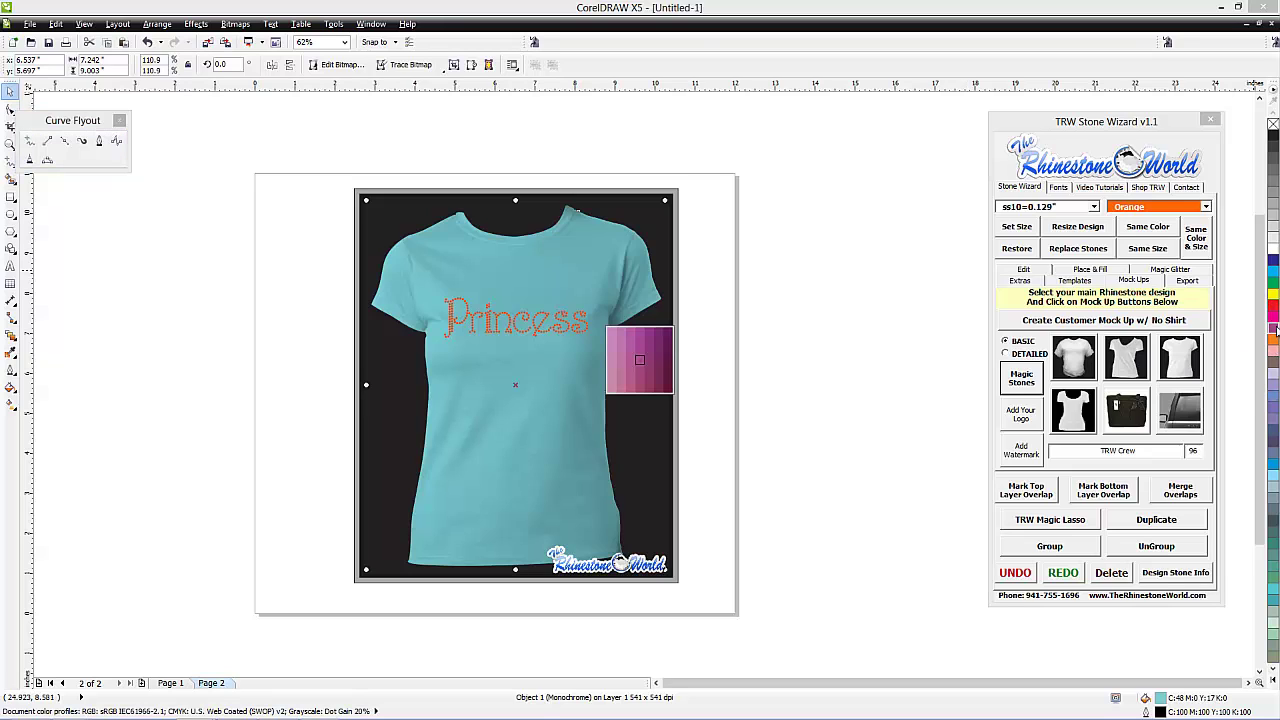
pyautogui.click(669, 388)
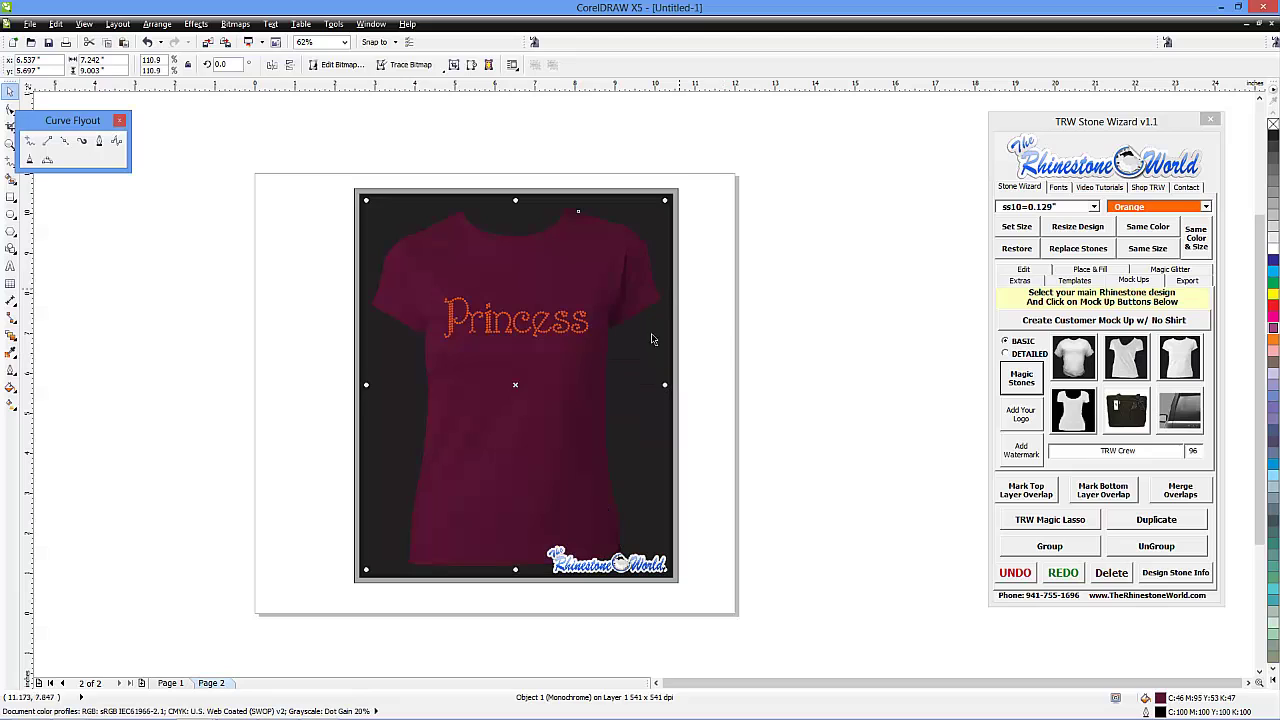
# - Select the background rectangle behind the plum shirt, fill it with white, and deselect it
pyautogui.press('Tab')
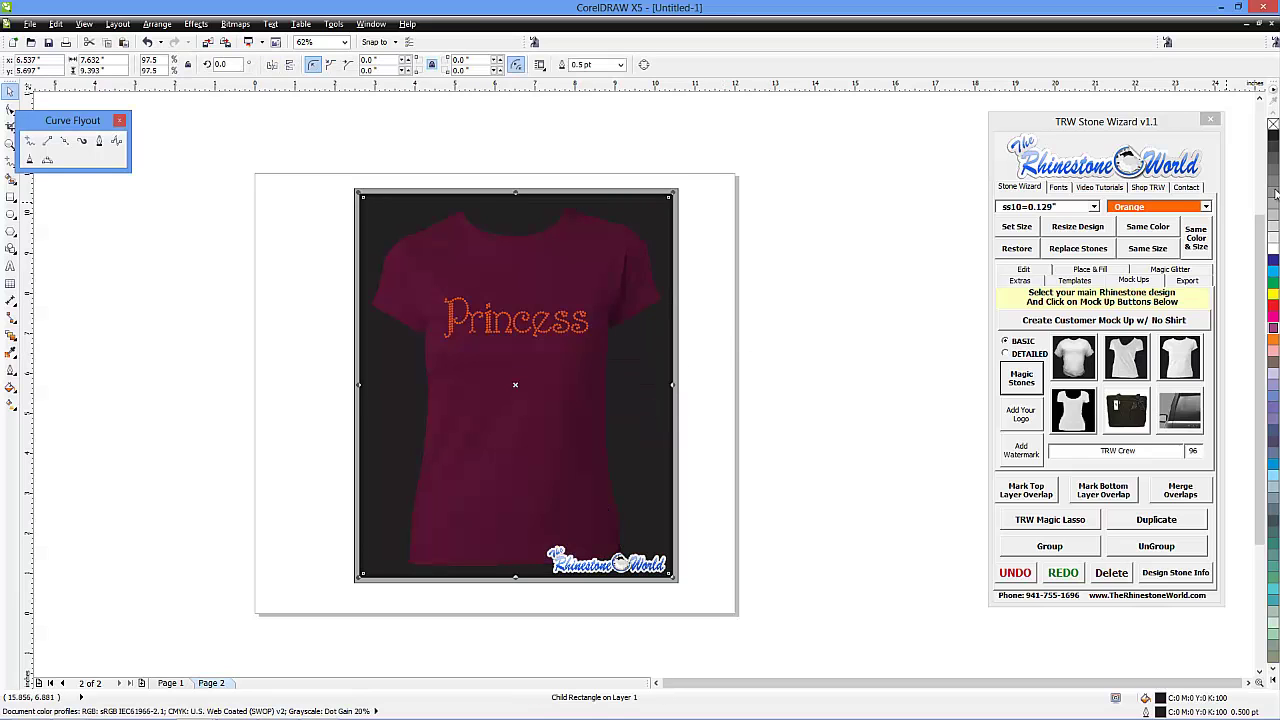
pyautogui.click(1273, 248)
pyautogui.click(811, 338)
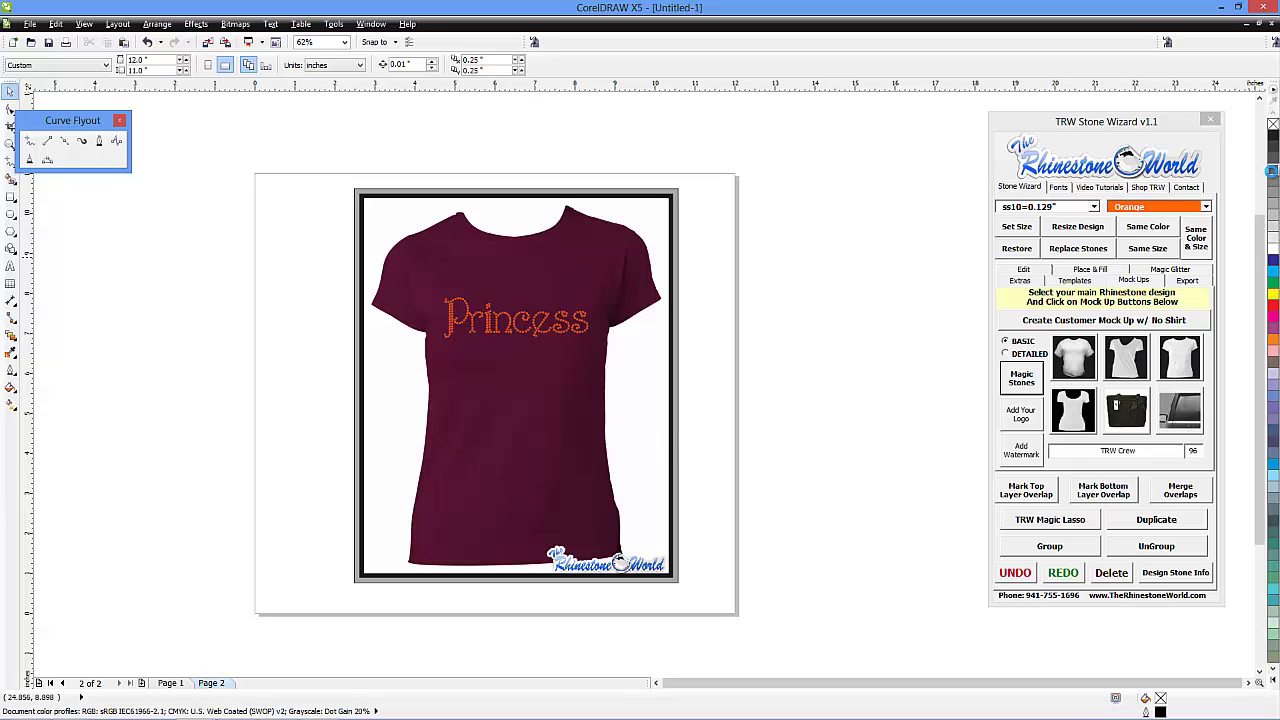
# - Select the plum shirt image, set its shading outline color to 100% black, and deselect it
pyautogui.rightClick(1274, 172)
pyautogui.click(713, 281)
pyautogui.click(570, 212)
pyautogui.rightClick(1273, 165)
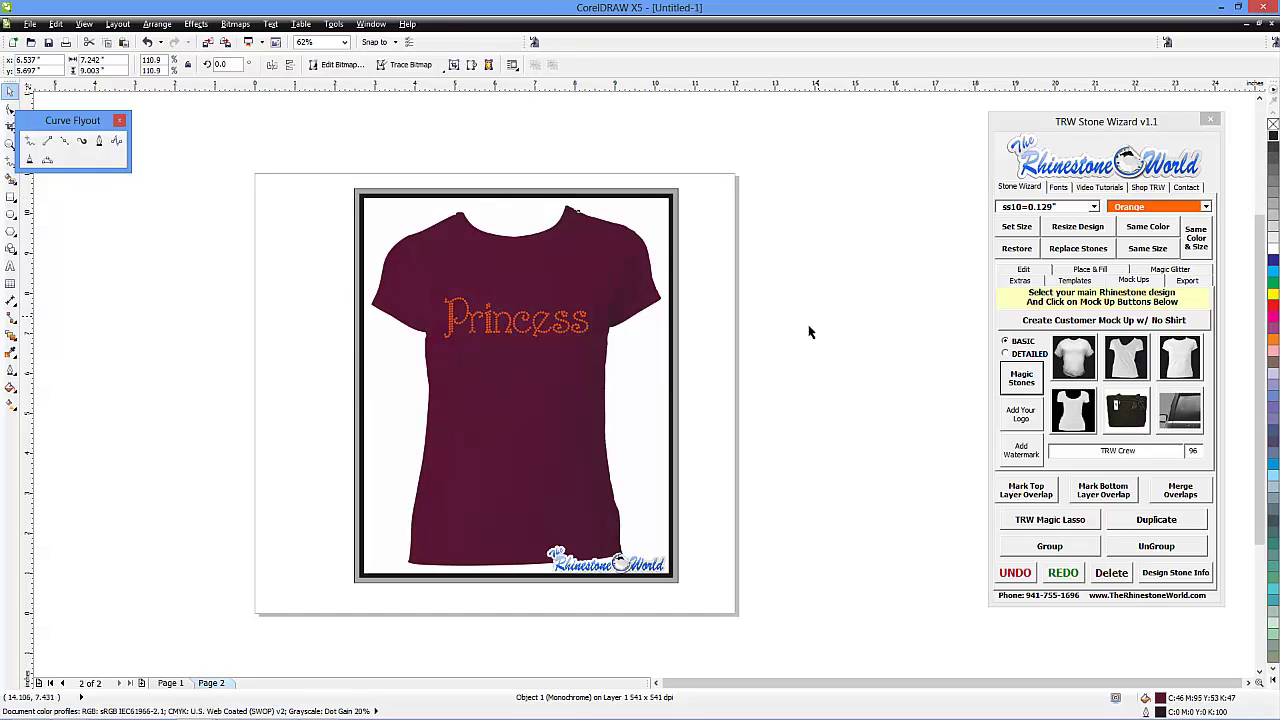
pyautogui.click(716, 322)
# - Inspect the Princess lettering on the mock-up up close, and bring the Start Info tut video.cdr document to the front
pyautogui.scroll(-2, 699, 344)
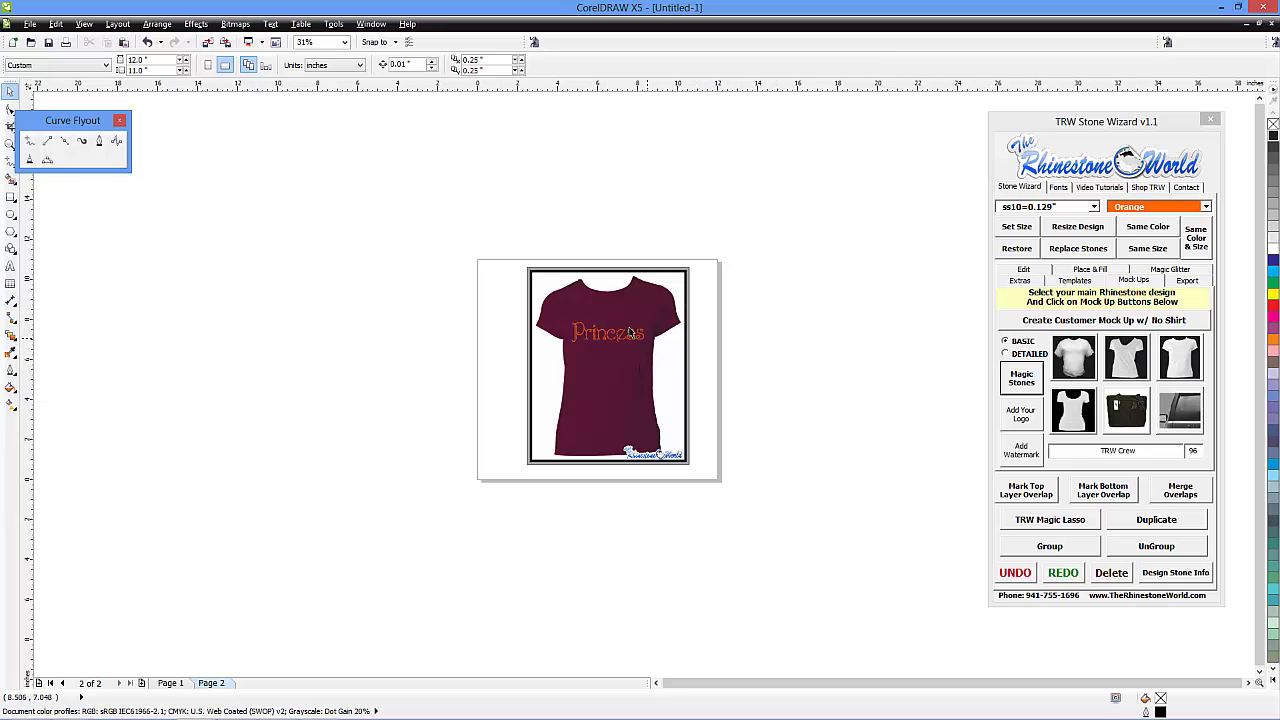
pyautogui.scroll(4, 648, 343)
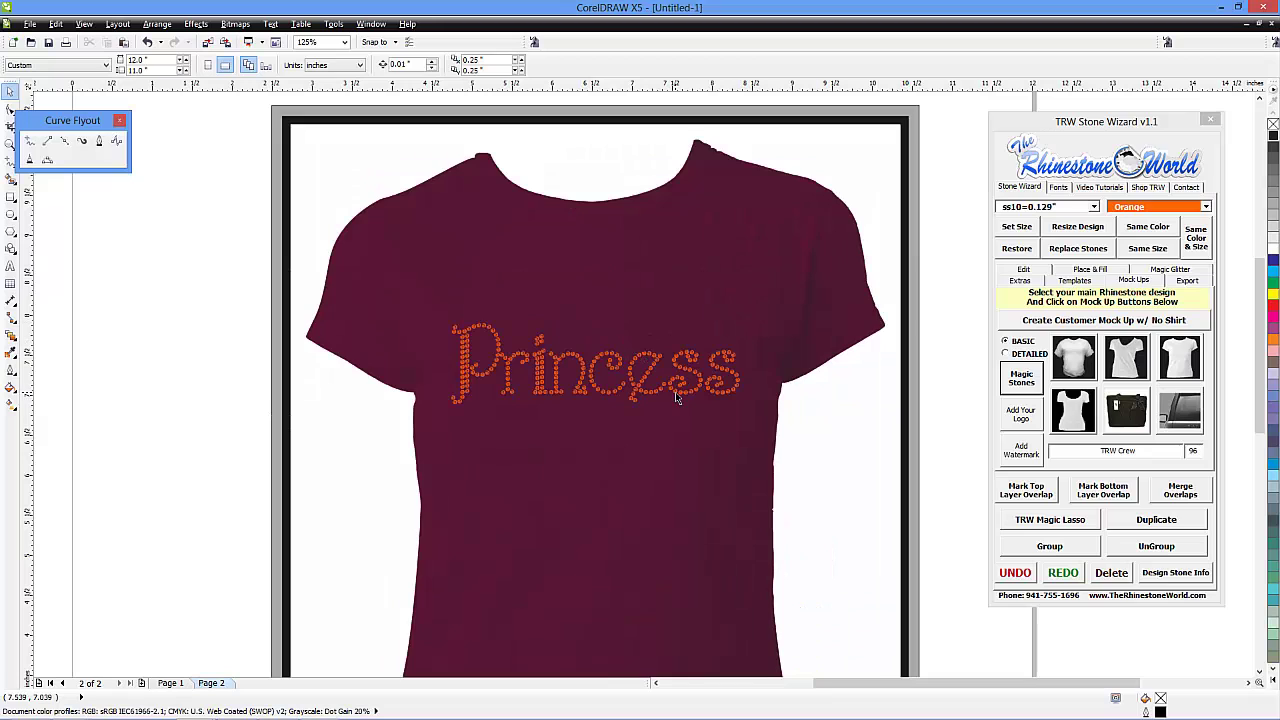
pyautogui.scroll(-1, 705, 426)
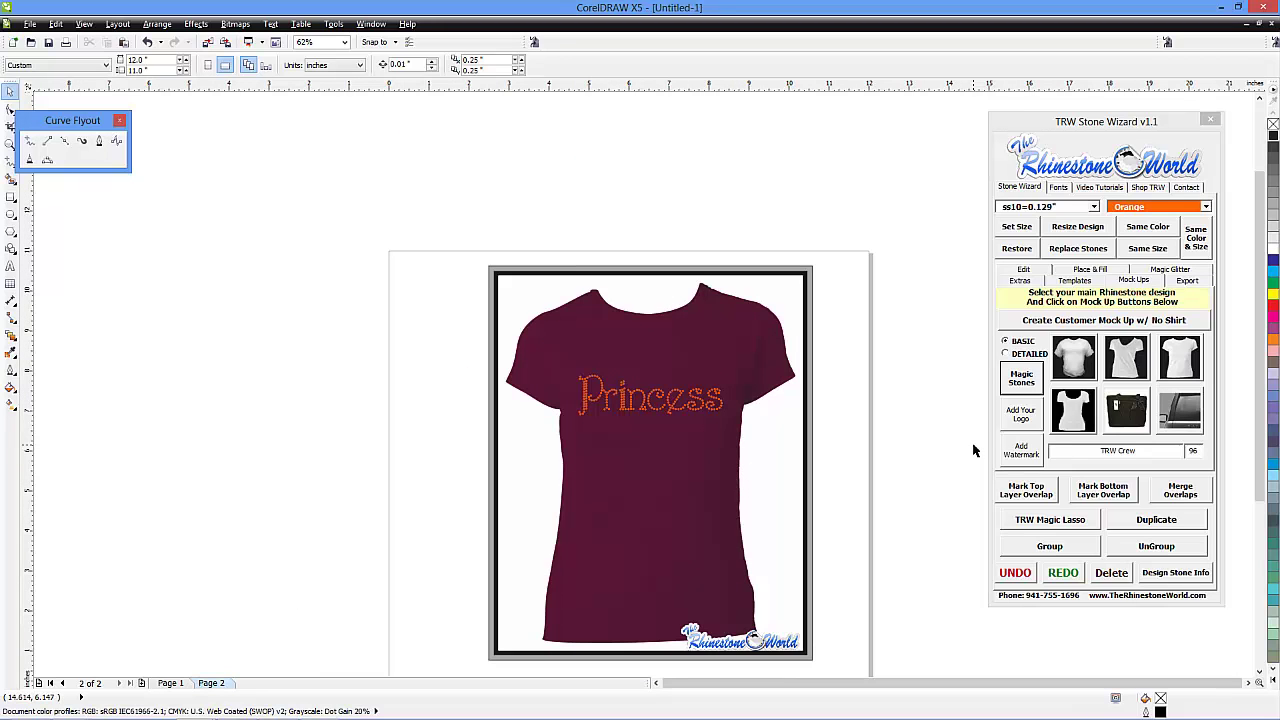
pyautogui.click(1258, 25)
pyautogui.click(830, 108)
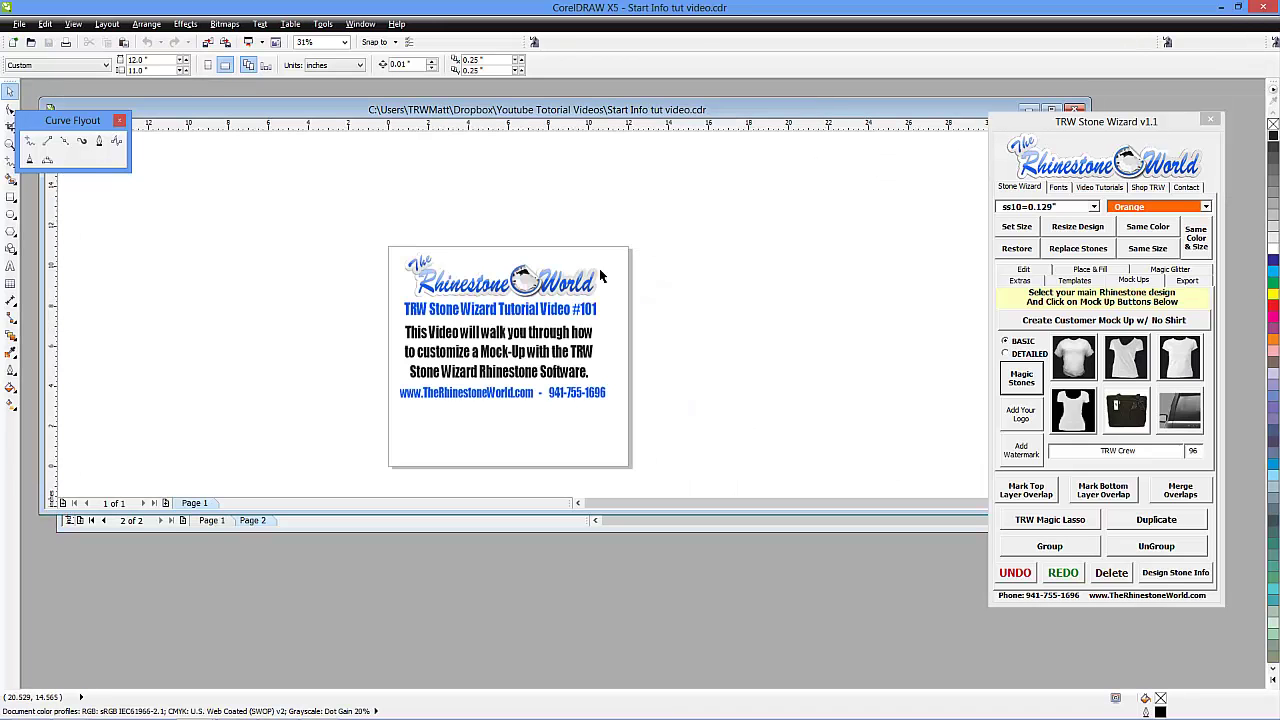